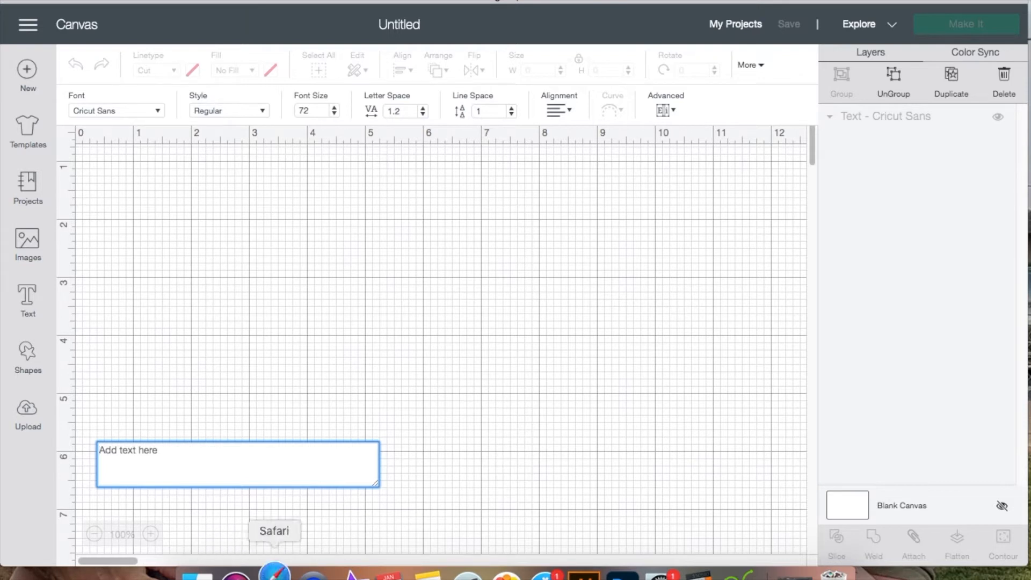
Search dafont.com for 'mf I love glitter' to find the Mf I Love Glitter font.
left_click(424, 317)
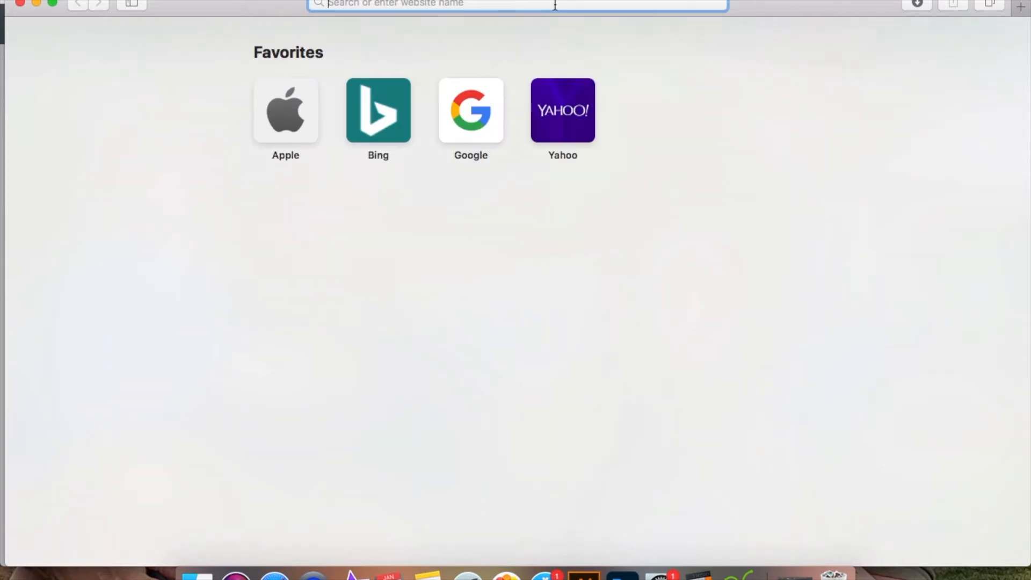
type("d")
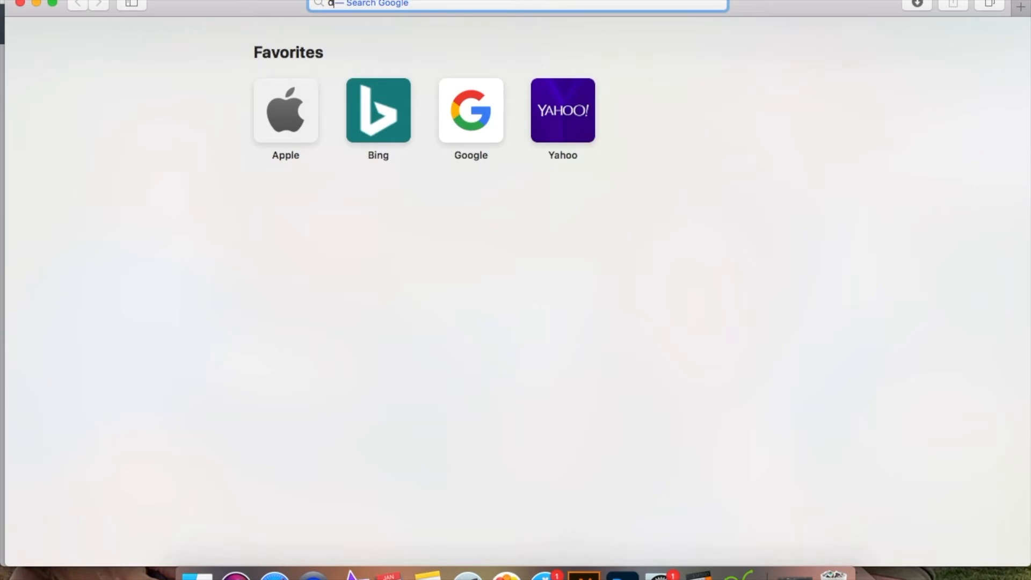
key("Escape")
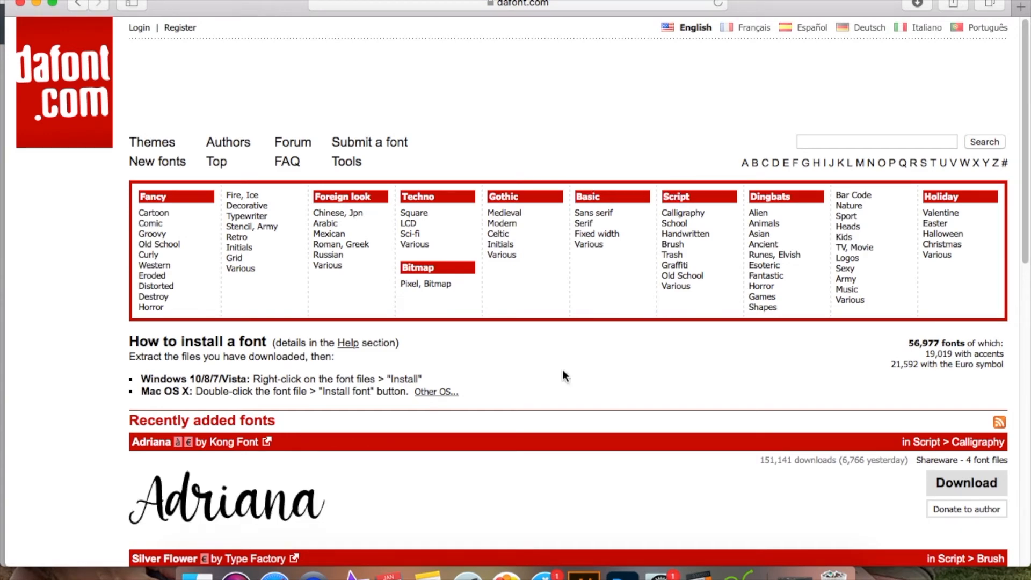
left_click(810, 139)
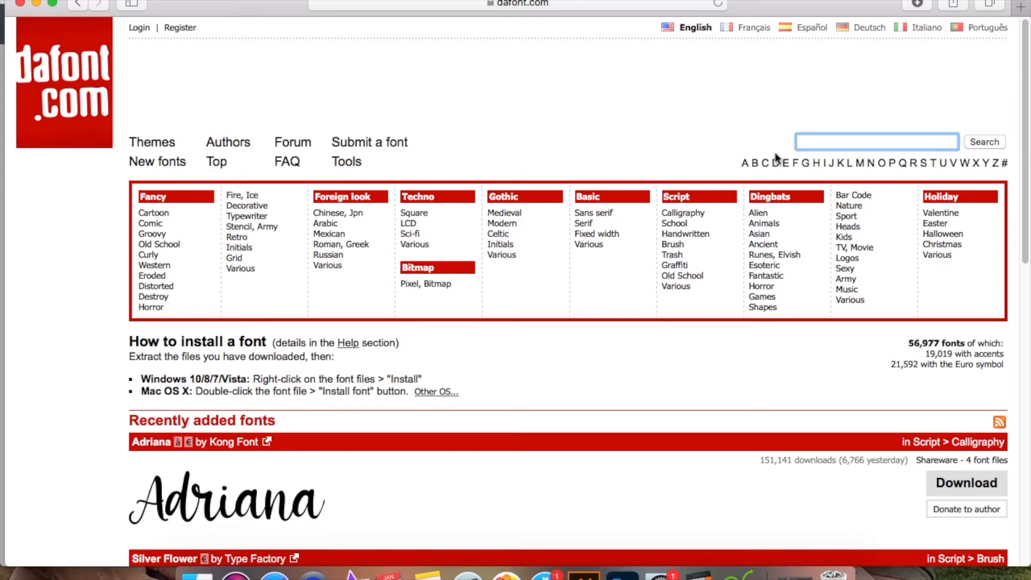
type("mf l")
type("ove")
key("BackSpace")
key("BackSpace")
key("BackSpace")
type("o")
type("ve glitter")
key("Return")
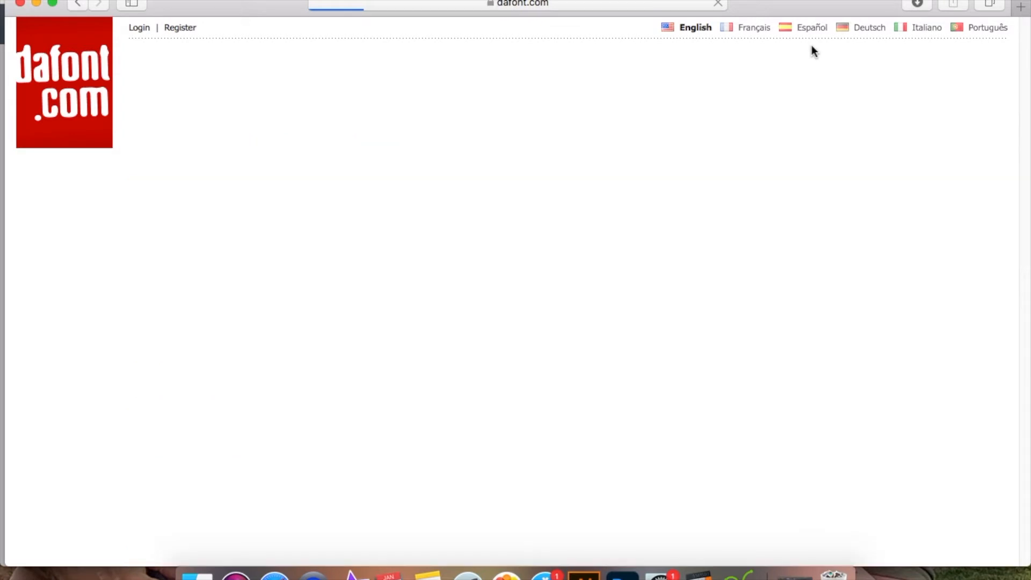
scroll(527, 376, "down", 3)
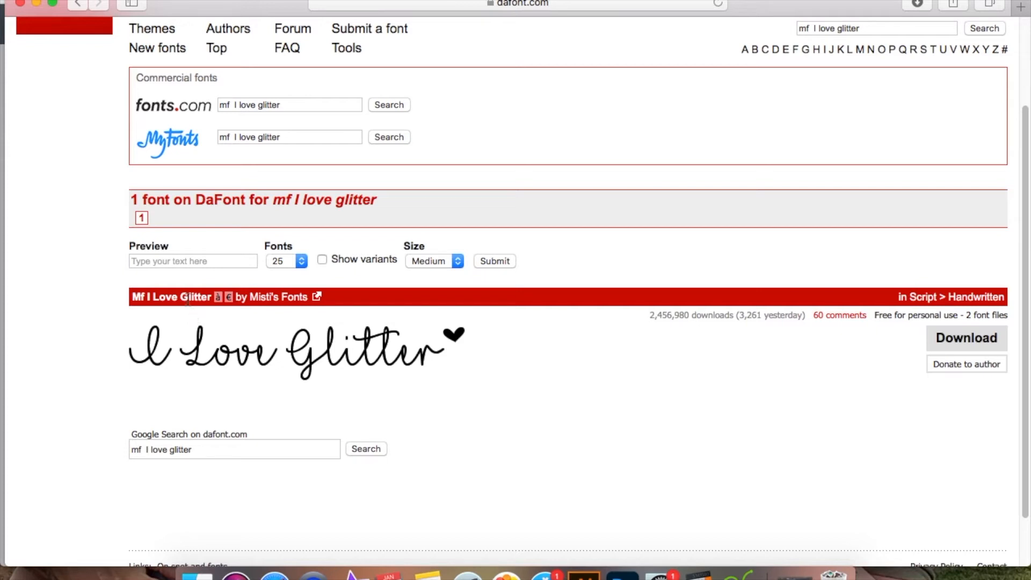
Go to the Mf I Love Glitter font page and view its character map.
left_click(208, 342)
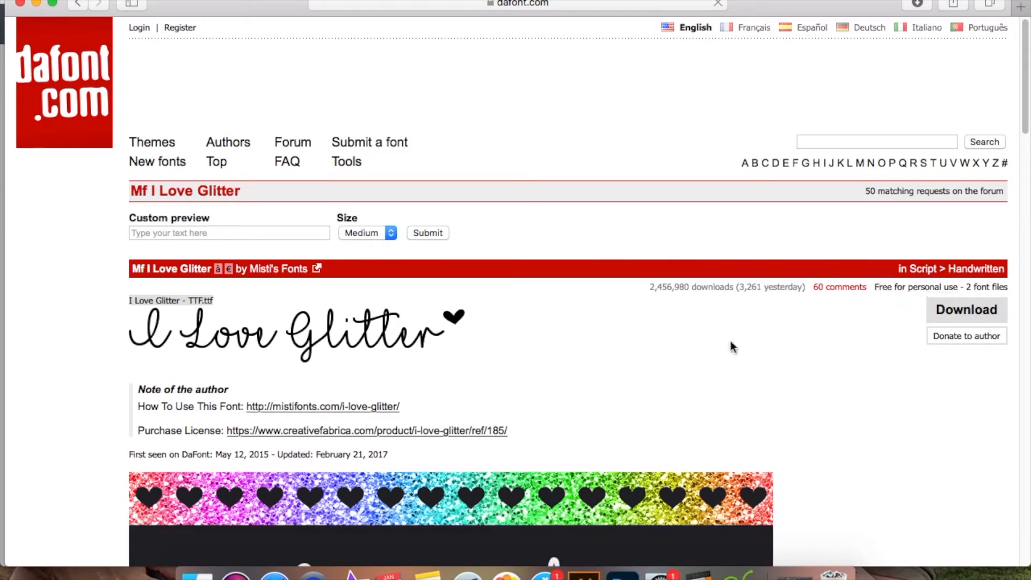
scroll(462, 447, "down", 1)
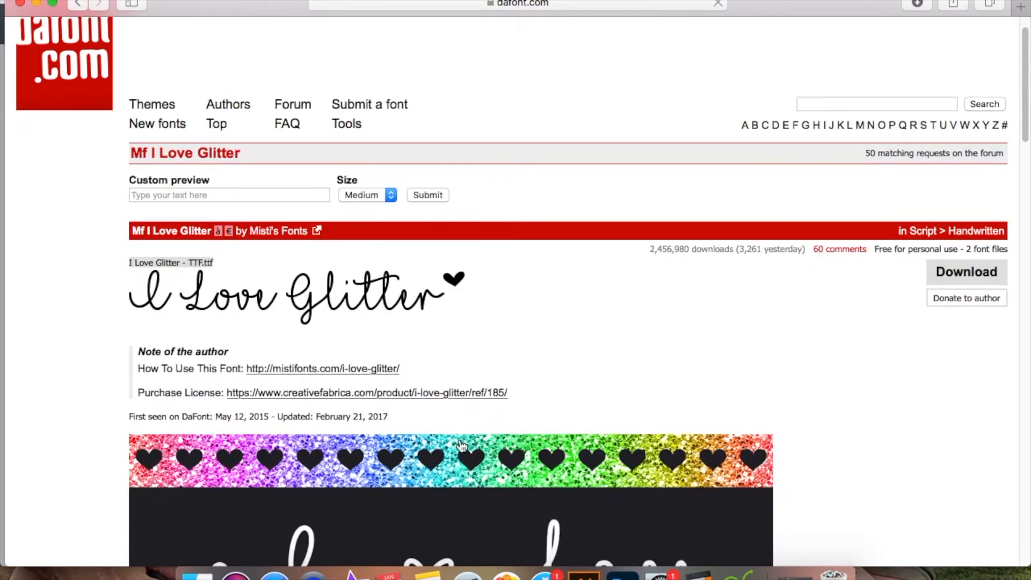
scroll(462, 447, "down", 1)
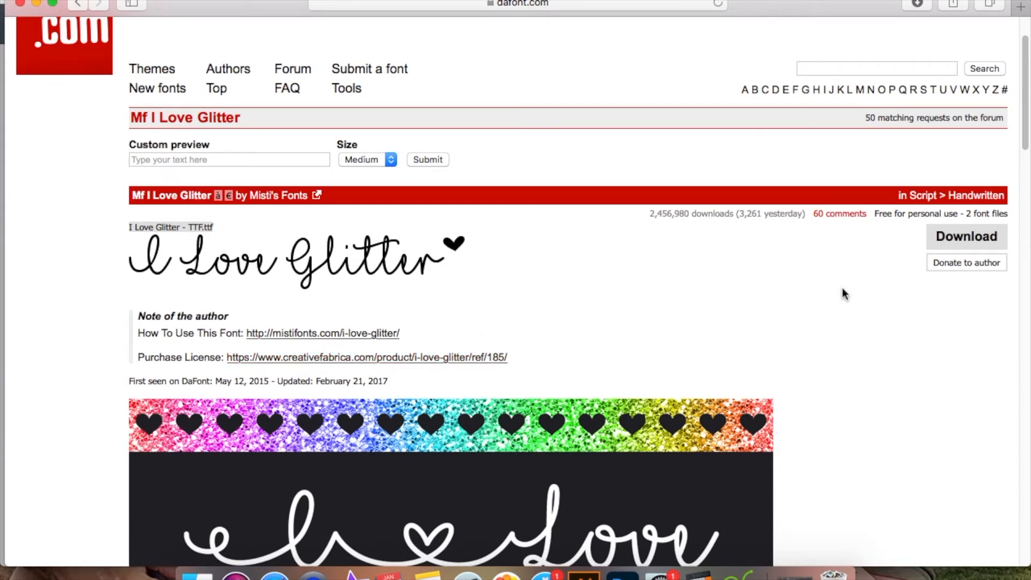
scroll(844, 293, "down", 5)
scroll(842, 294, "down", 2)
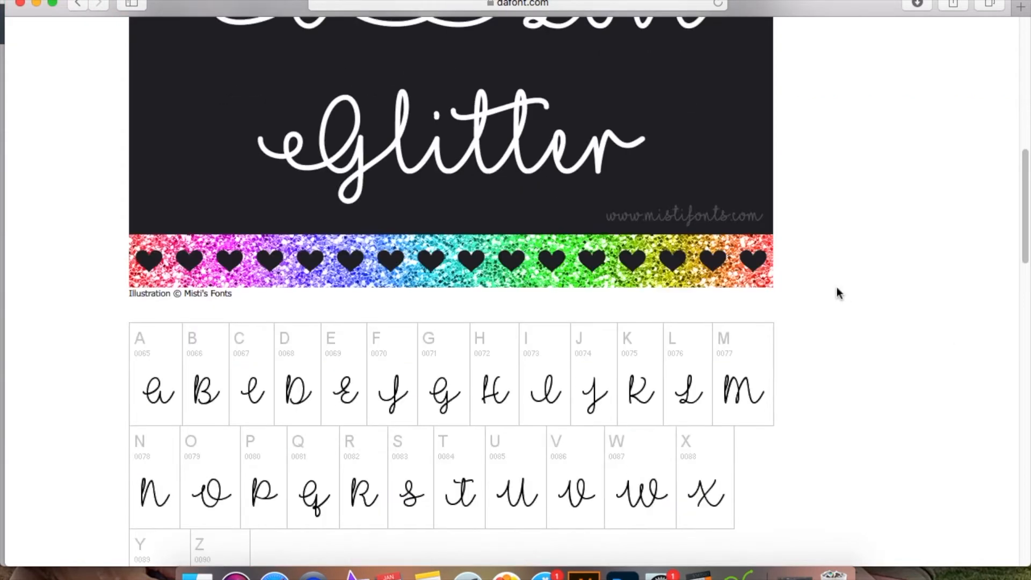
scroll(958, 242, "down", 3)
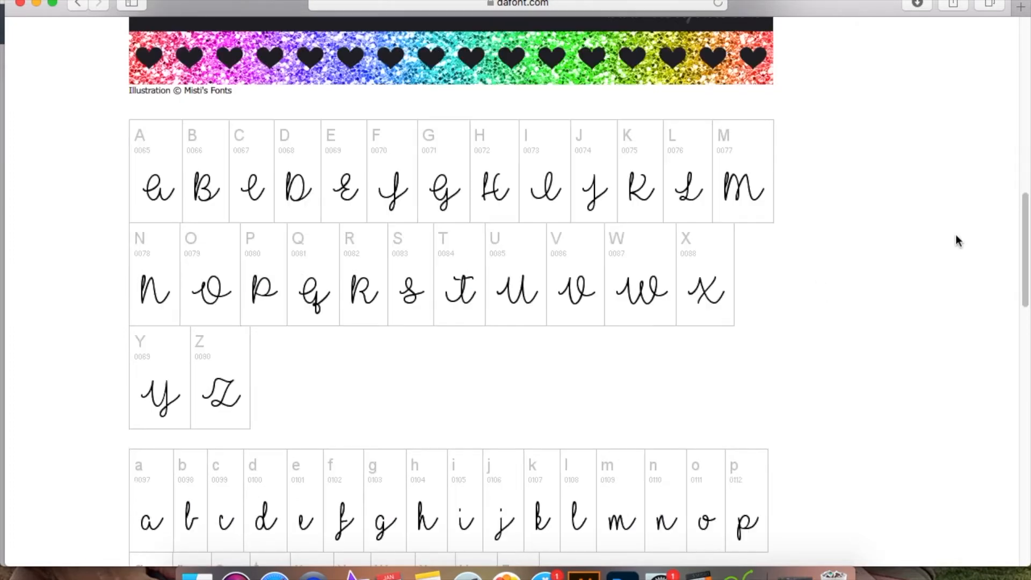
scroll(858, 298, "down", 2)
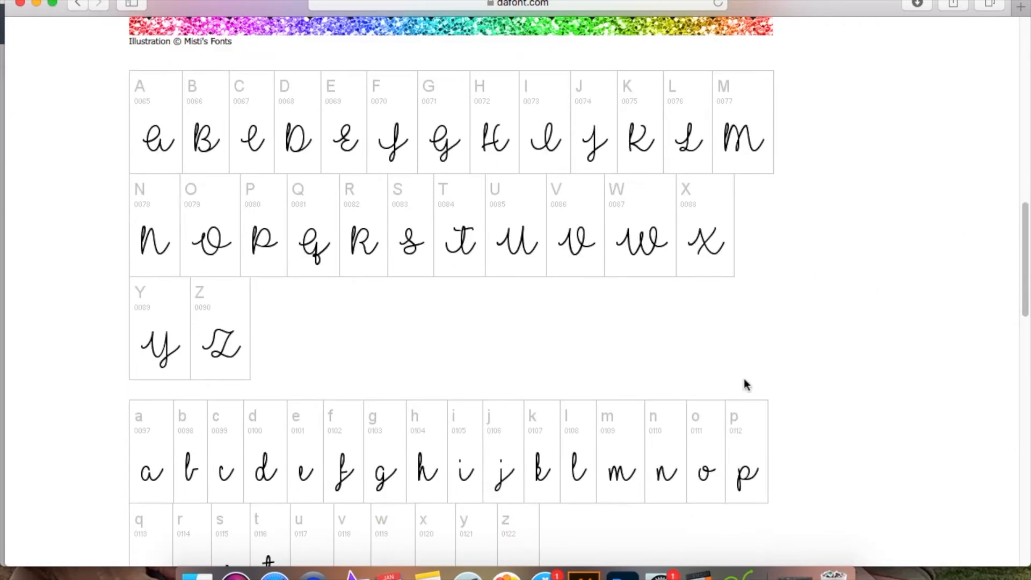
scroll(299, 451, "down", 3)
scroll(300, 449, "down", 2)
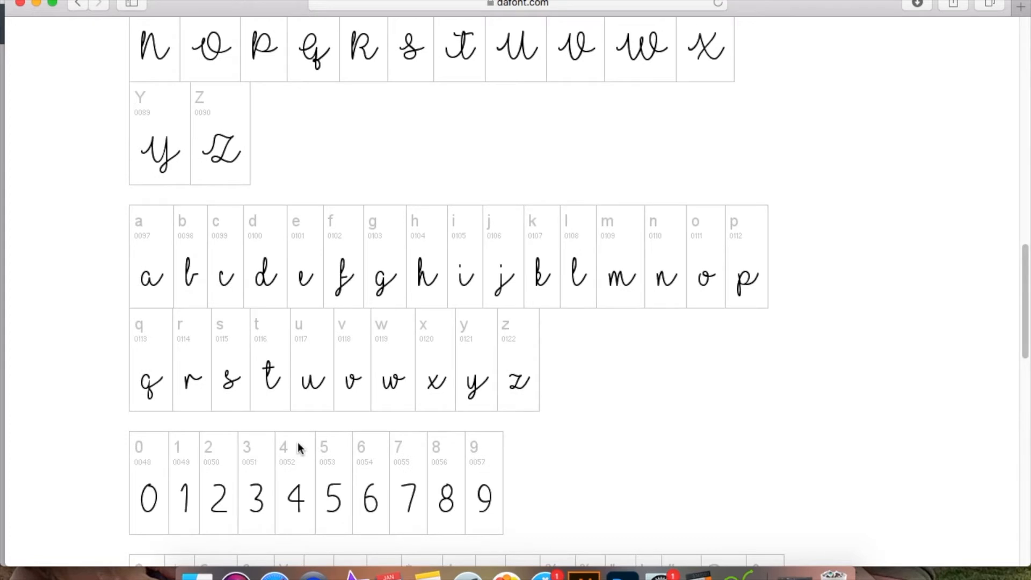
scroll(299, 449, "down", 3)
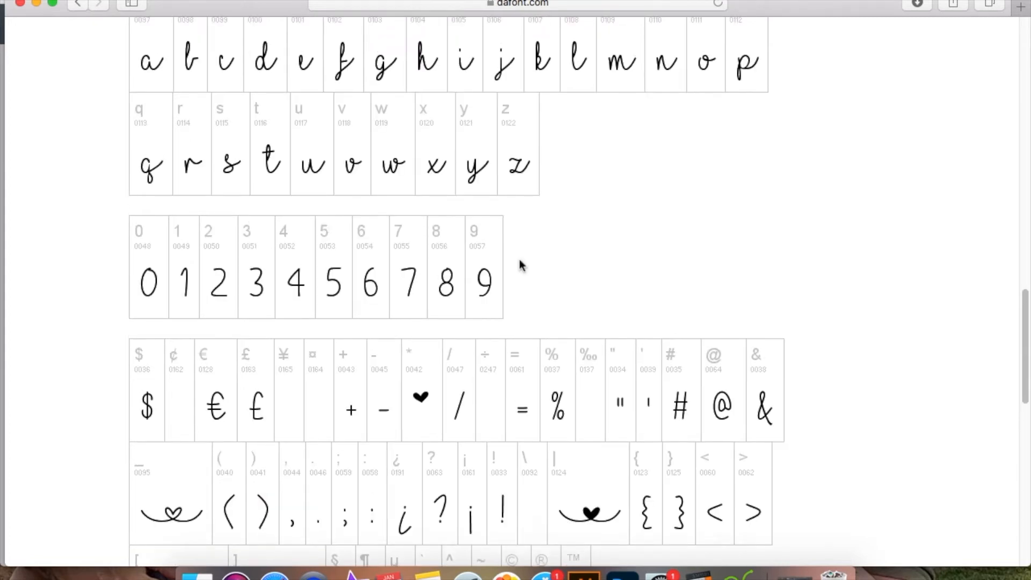
scroll(417, 244, "up", 3)
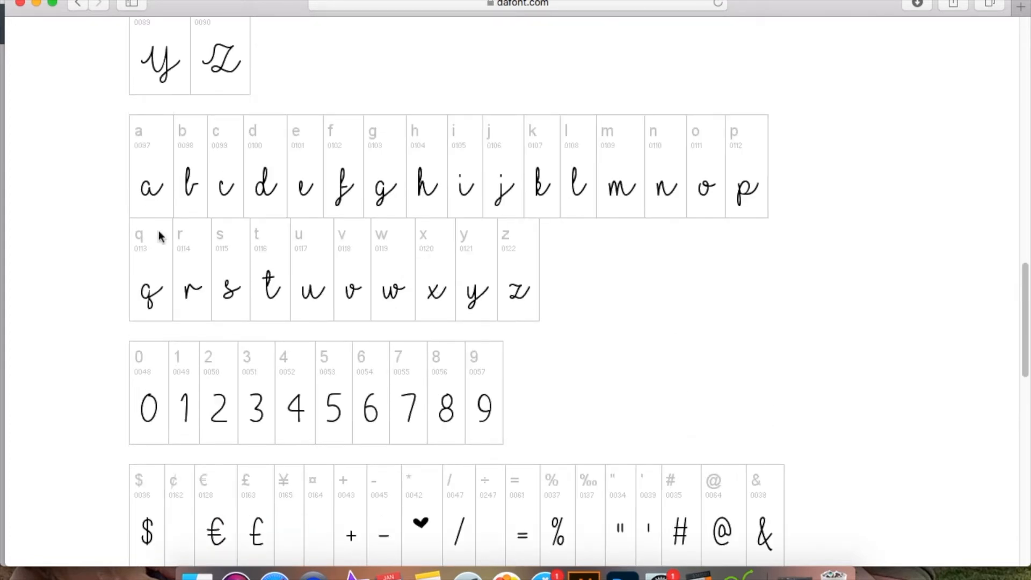
scroll(525, 316, "down", 1)
scroll(515, 303, "up", 3)
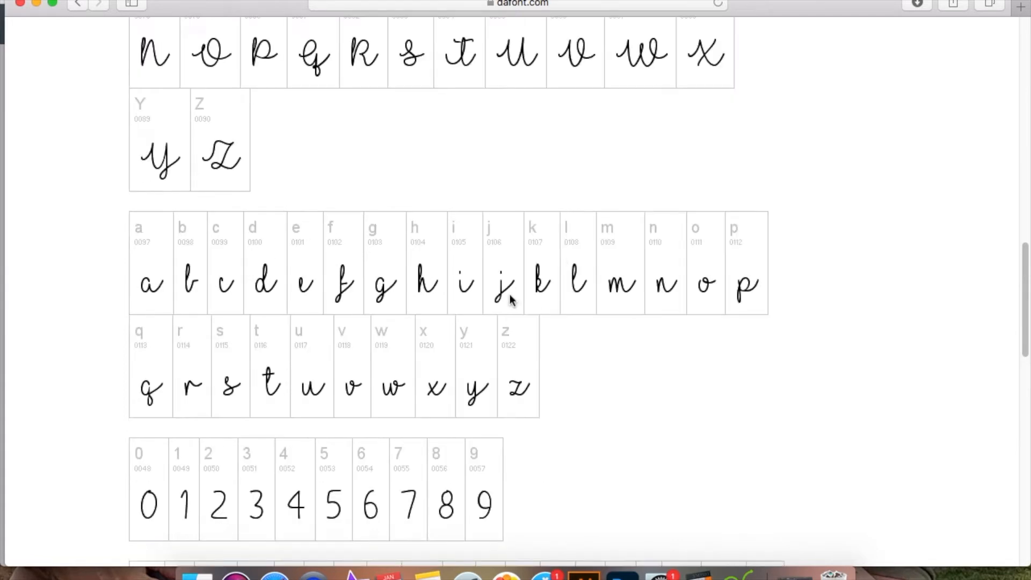
scroll(510, 300, "up", 10)
scroll(507, 311, "down", 5)
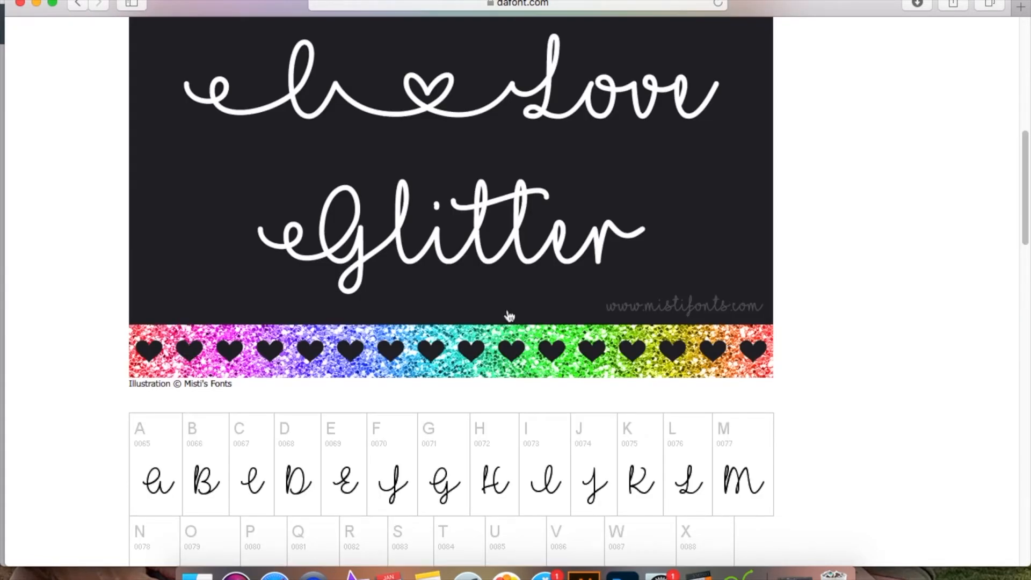
scroll(509, 316, "up", 5)
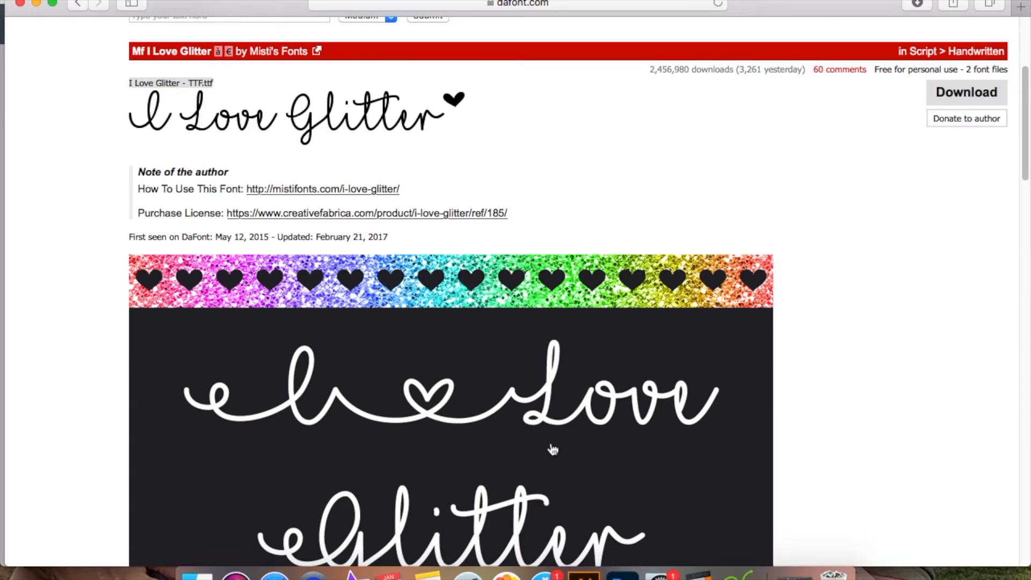
scroll(534, 454, "down", 1)
scroll(506, 408, "down", 15)
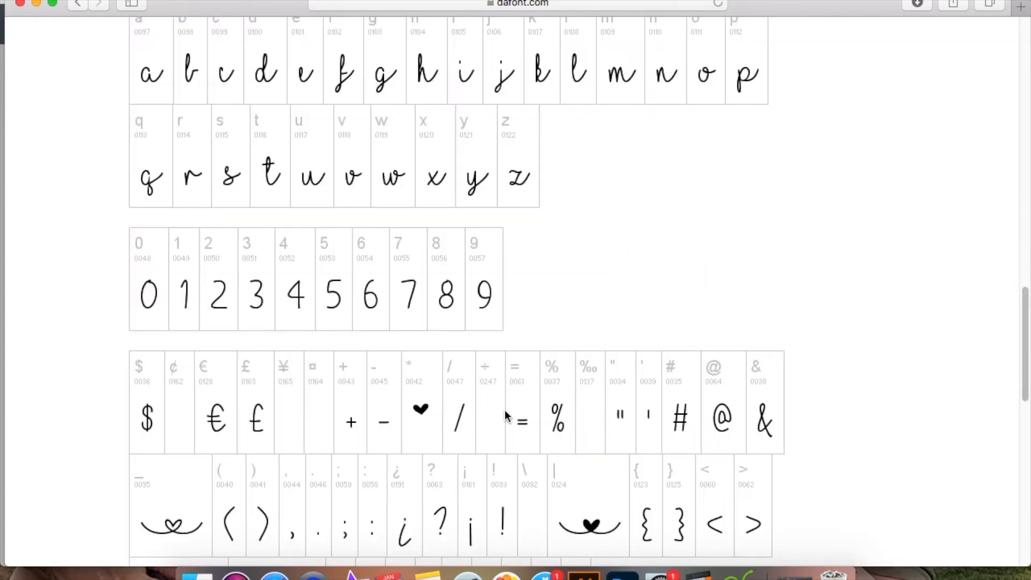
scroll(506, 415, "down", 5)
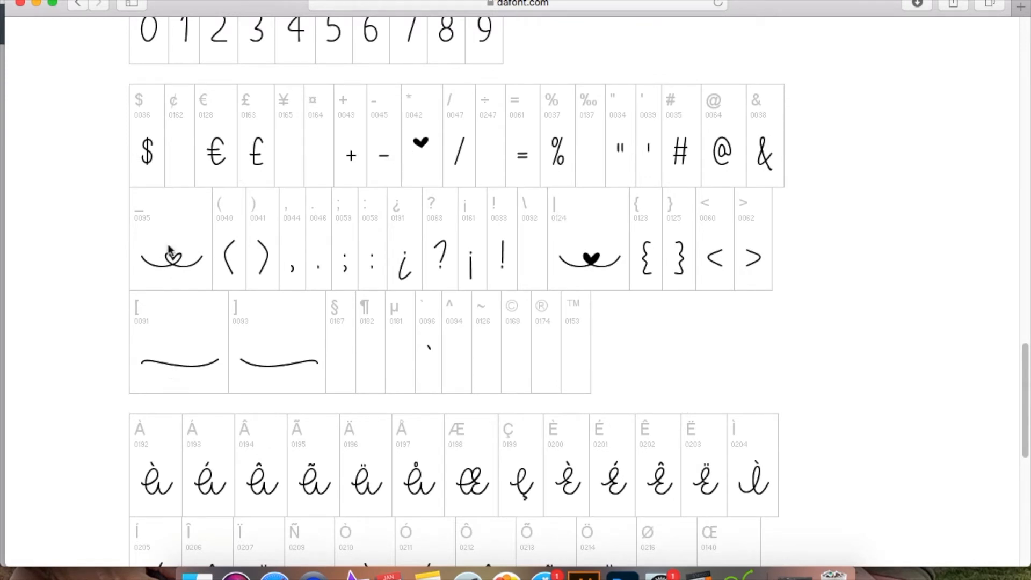
scroll(484, 339, "up", 10)
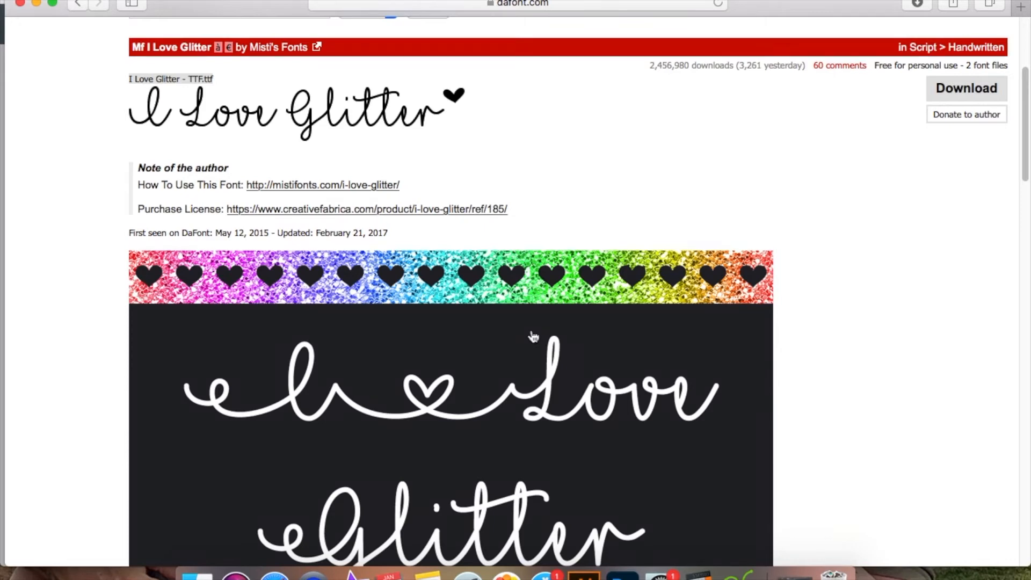
scroll(559, 301, "down", 10)
scroll(559, 301, "down", 5)
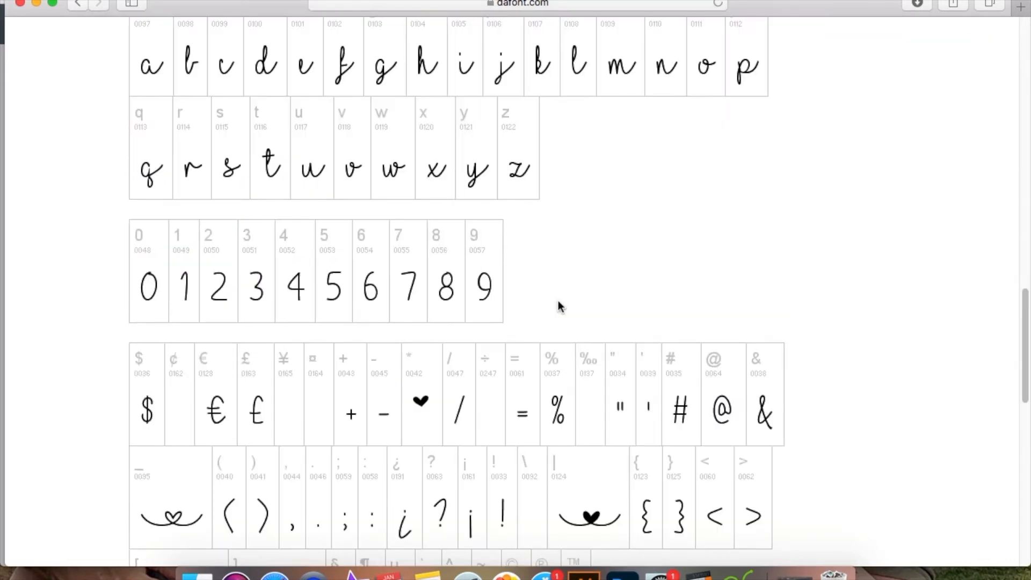
scroll(559, 301, "down", 5)
scroll(347, 288, "up", 3)
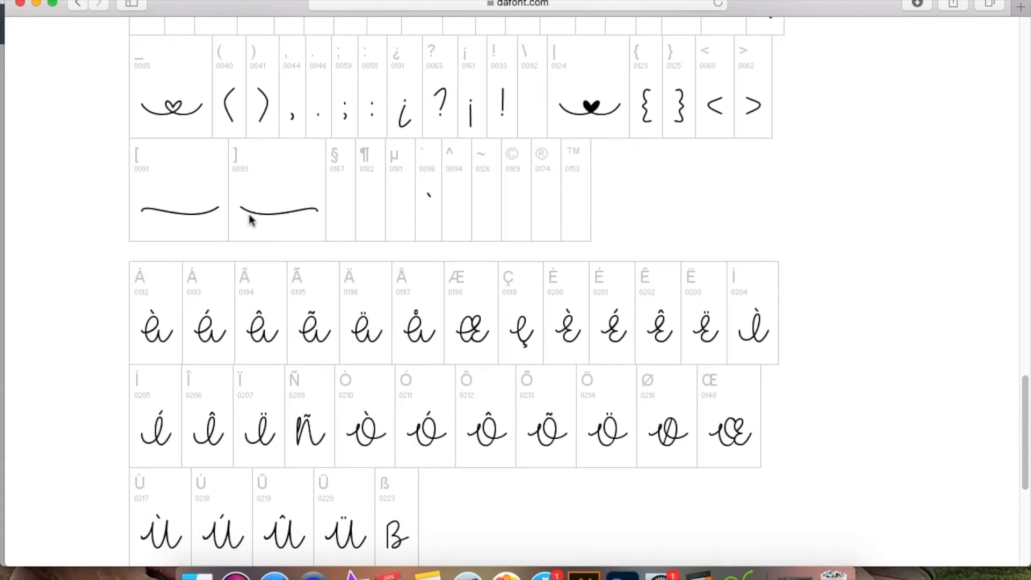
scroll(878, 250, "up", 2)
scroll(879, 250, "up", 1)
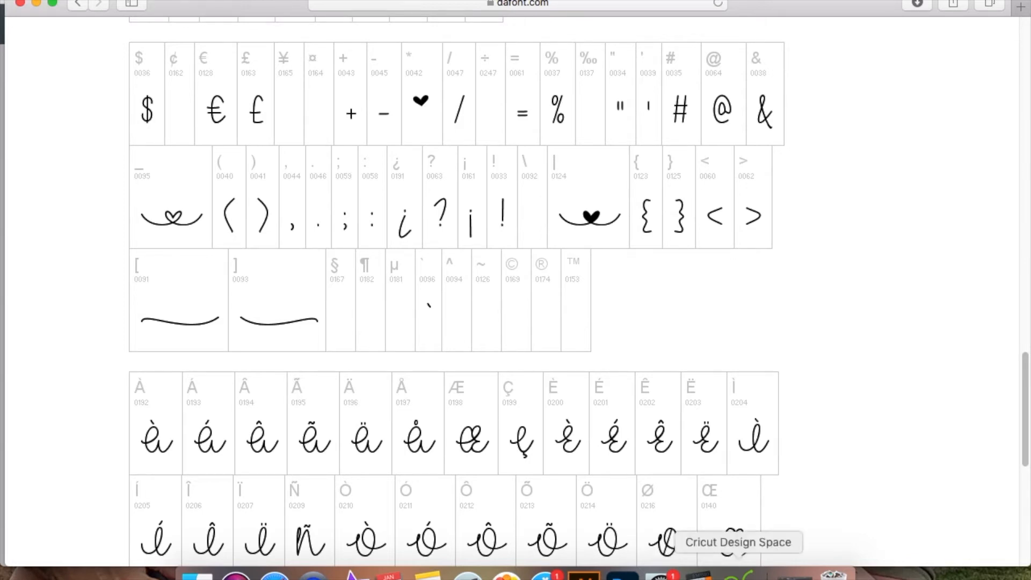
scroll(707, 362, "up", 5)
scroll(707, 371, "up", 10)
scroll(717, 355, "up", 5)
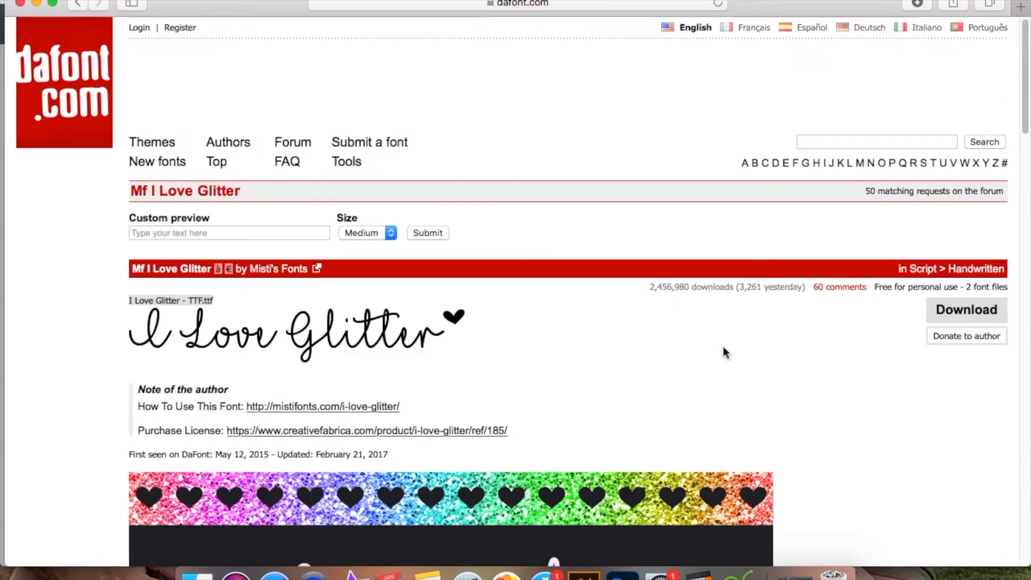
scroll(697, 322, "down", 10)
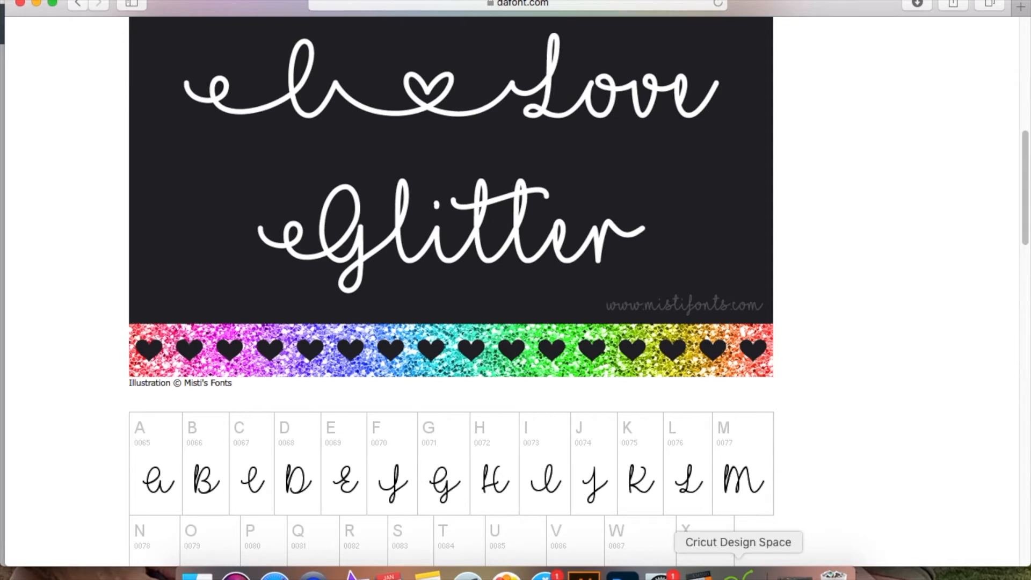
scroll(859, 274, "down", 10)
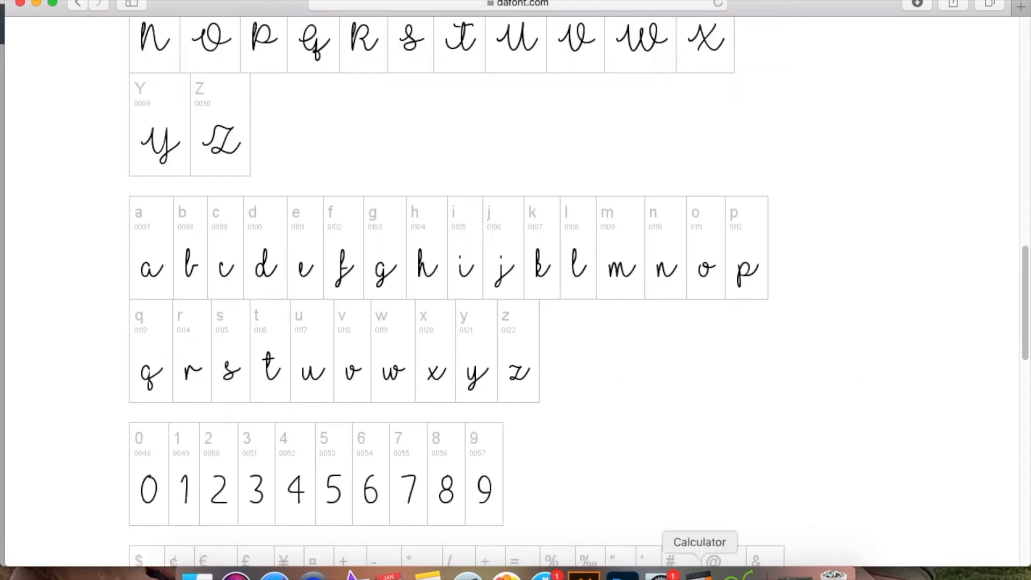
Check the Cricut text box, then return to dafont's swirl-bracket and accented glyph rows.
left_click(737, 573)
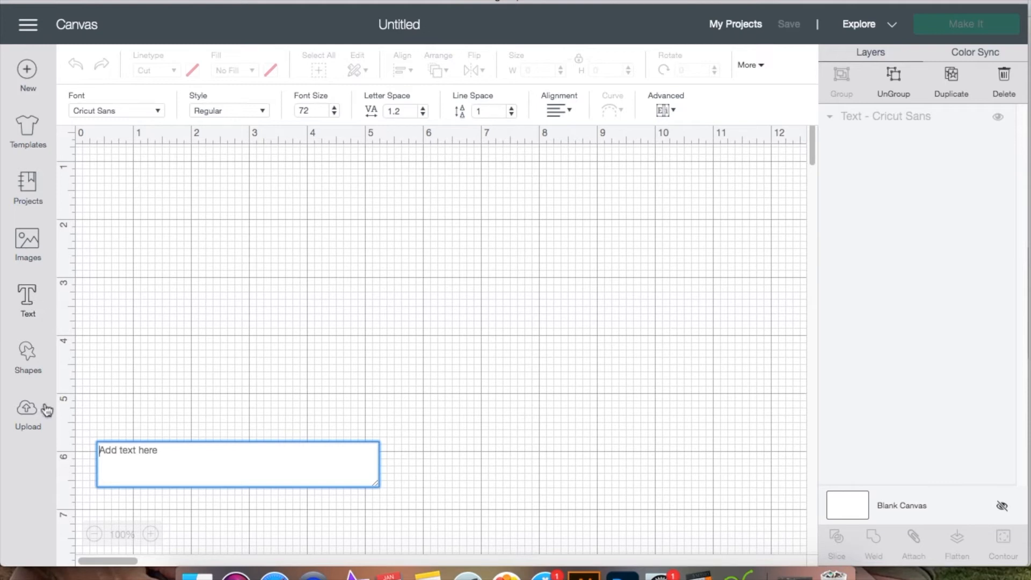
left_click(120, 455)
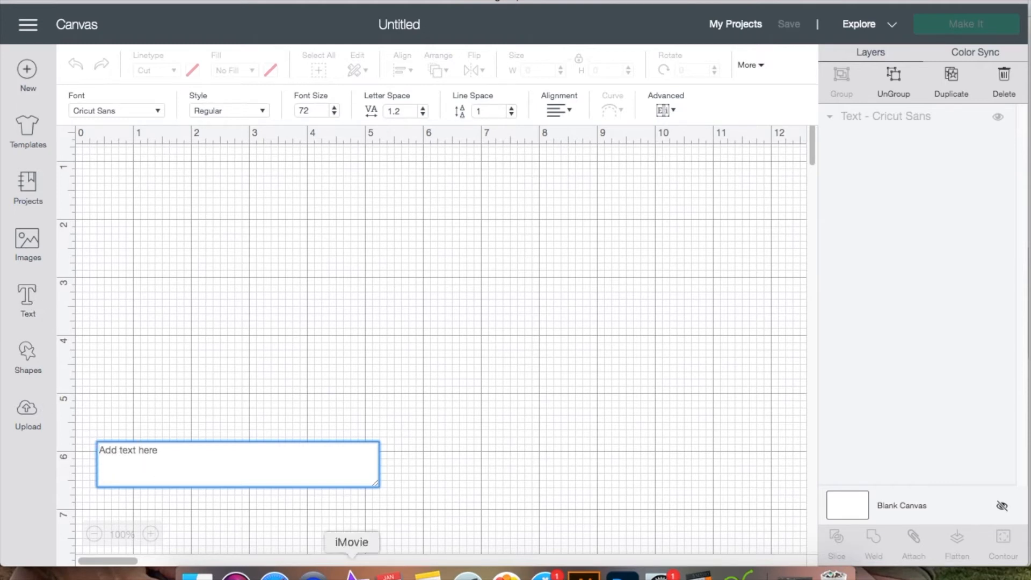
left_click(274, 575)
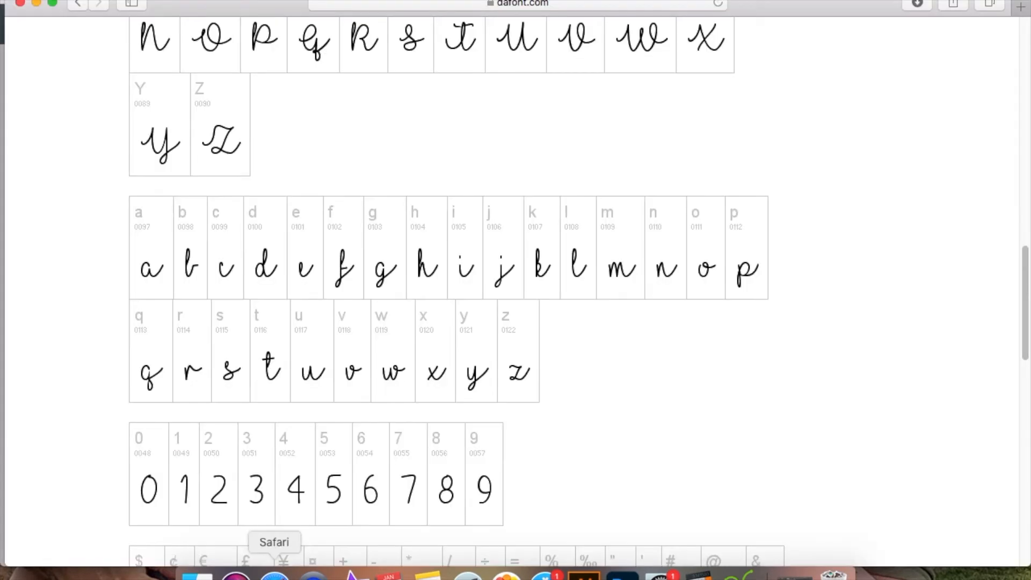
scroll(282, 310, "down", 10)
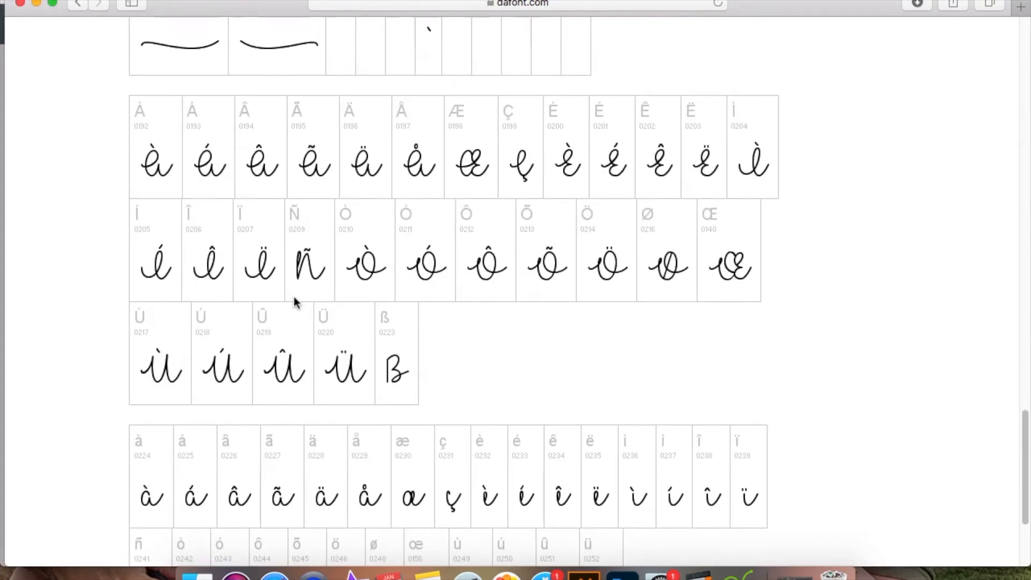
scroll(296, 299, "up", 8)
scroll(295, 307, "up", 3)
scroll(288, 327, "up", 1)
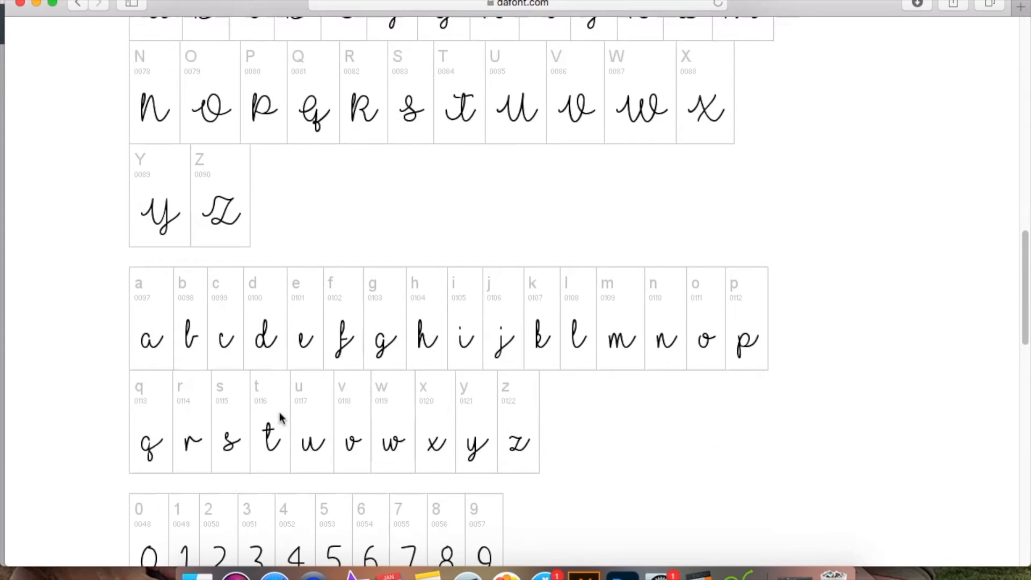
scroll(281, 417, "down", 10)
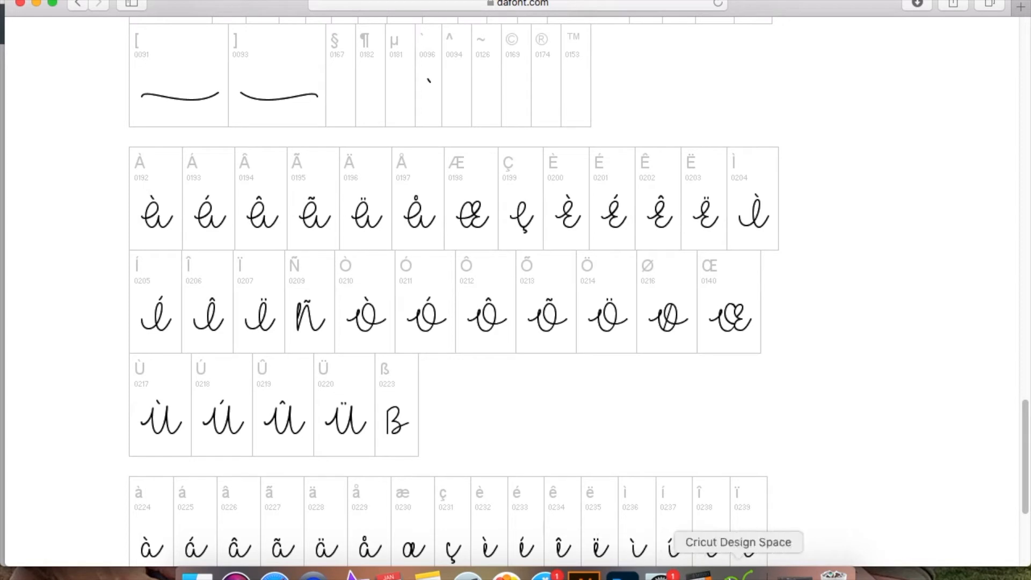
Enter a '[' bracket as canvas text and bring up the font list.
left_click(739, 574)
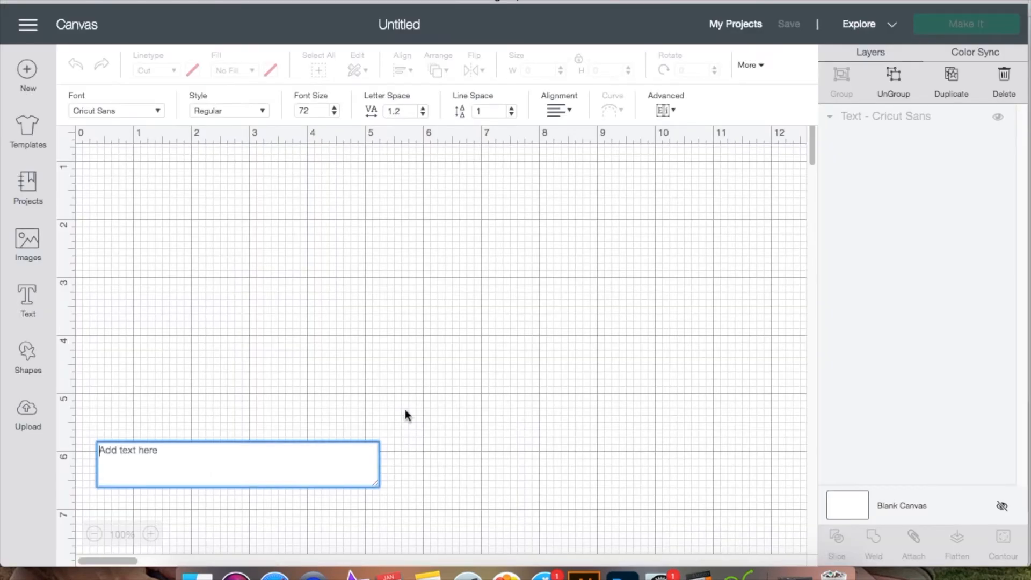
type("[")
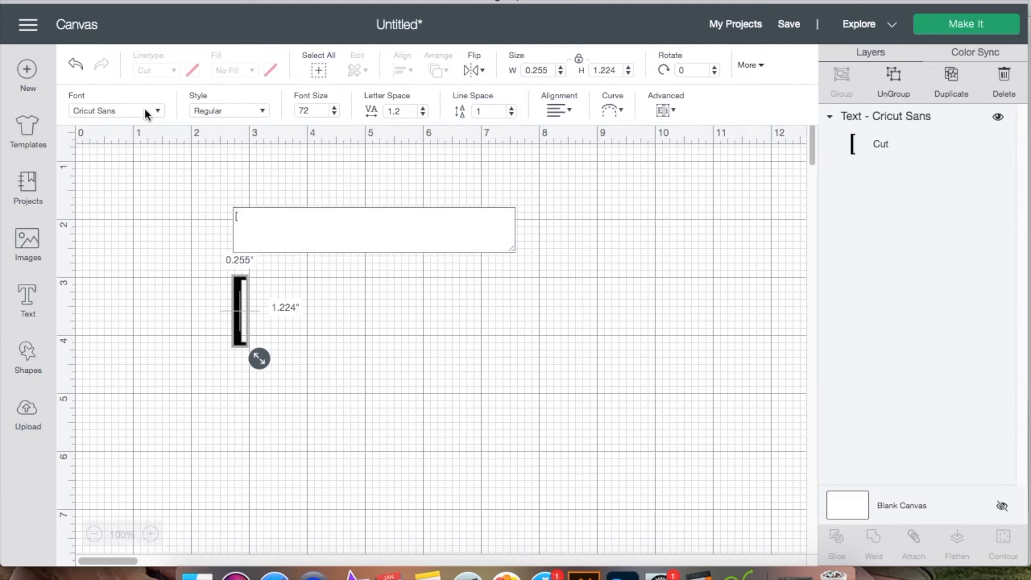
left_click(148, 114)
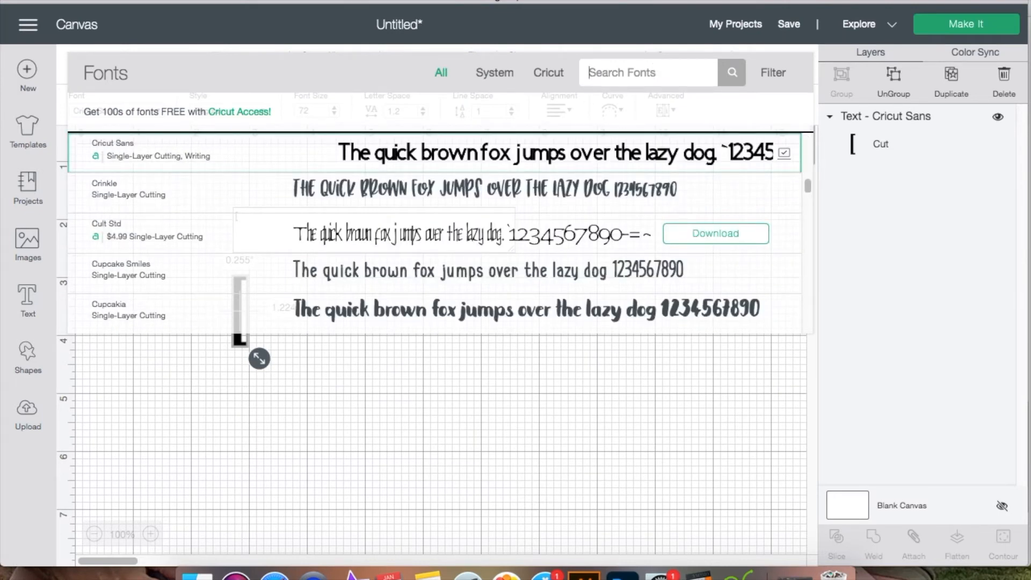
type("mf i ")
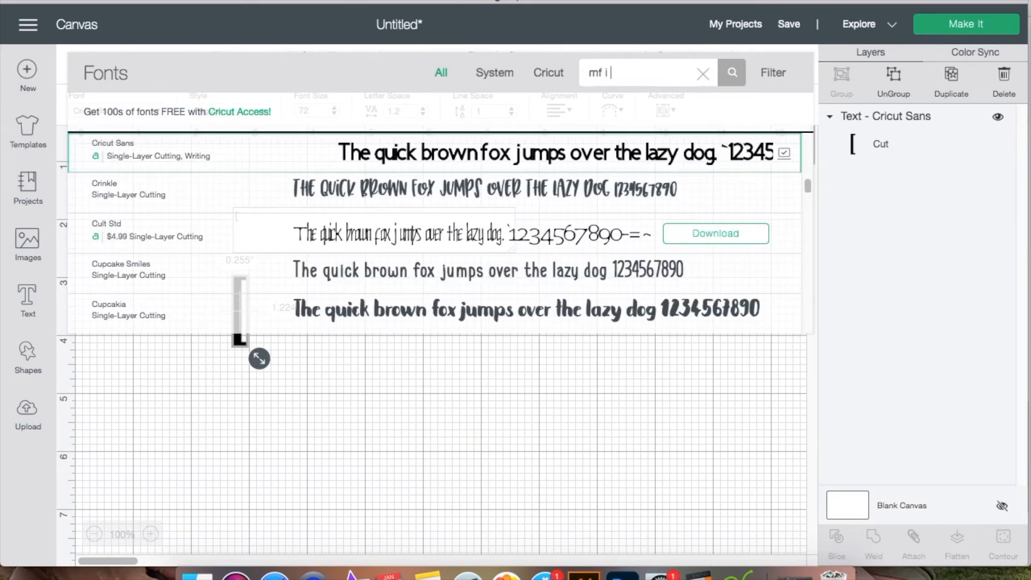
type("love glitter")
scroll(809, 188, "down", 5)
Search fonts for 'i love glitter' and apply I Love Glitter so the bracket becomes a swash.
left_click(808, 134)
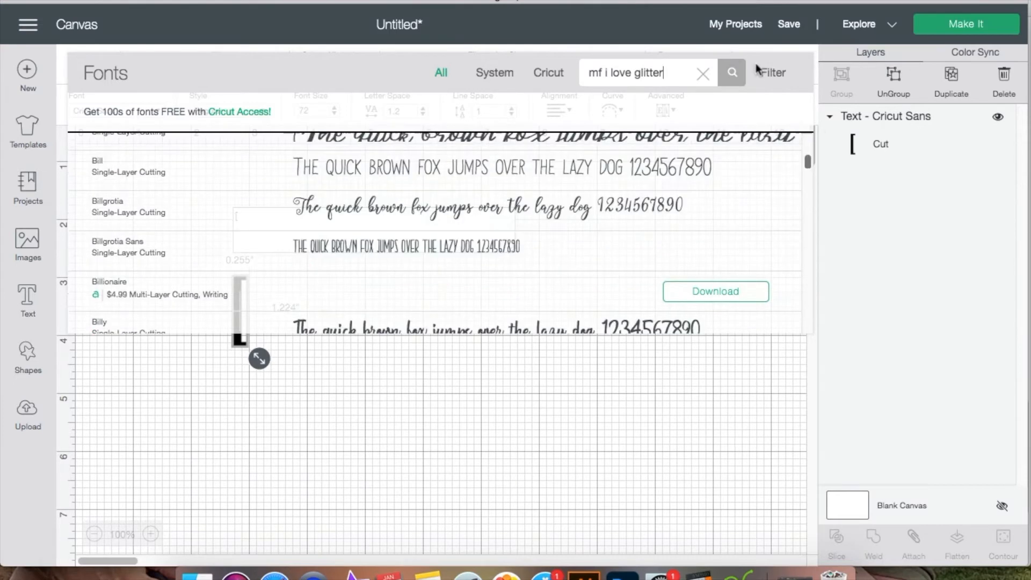
left_click(735, 78)
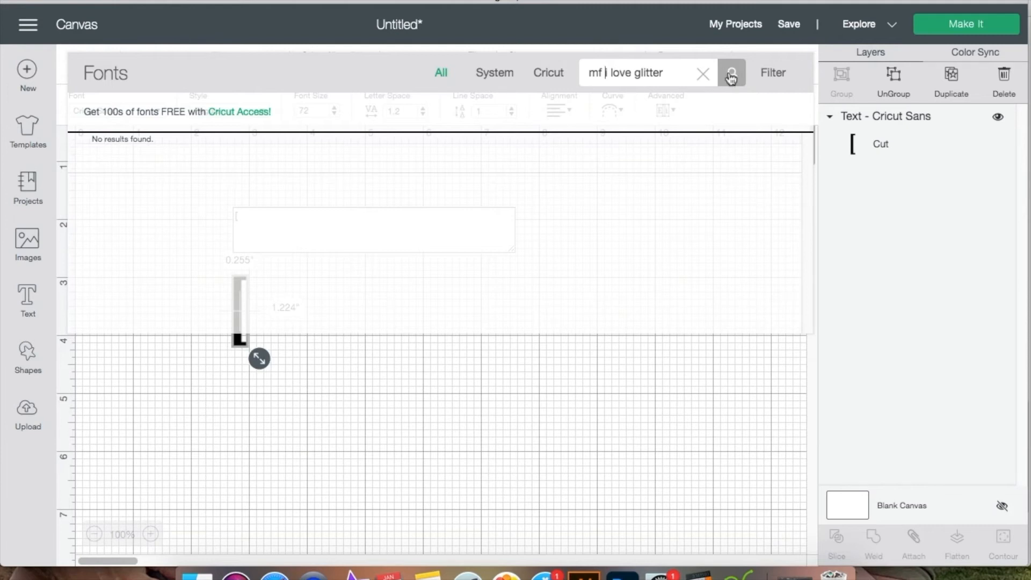
key("BackSpace")
key("BackSpace")
key("BackSpace")
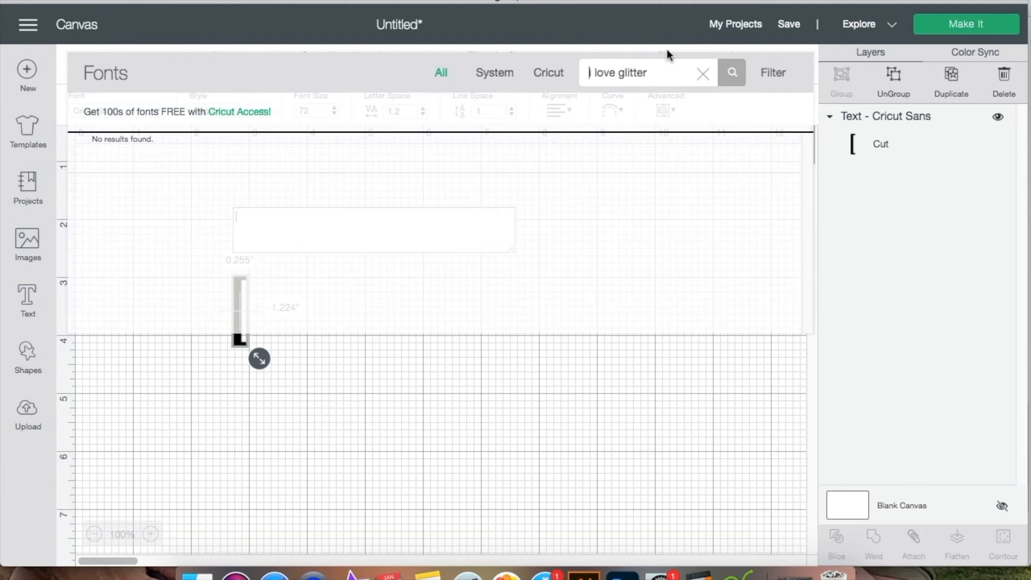
key("Return")
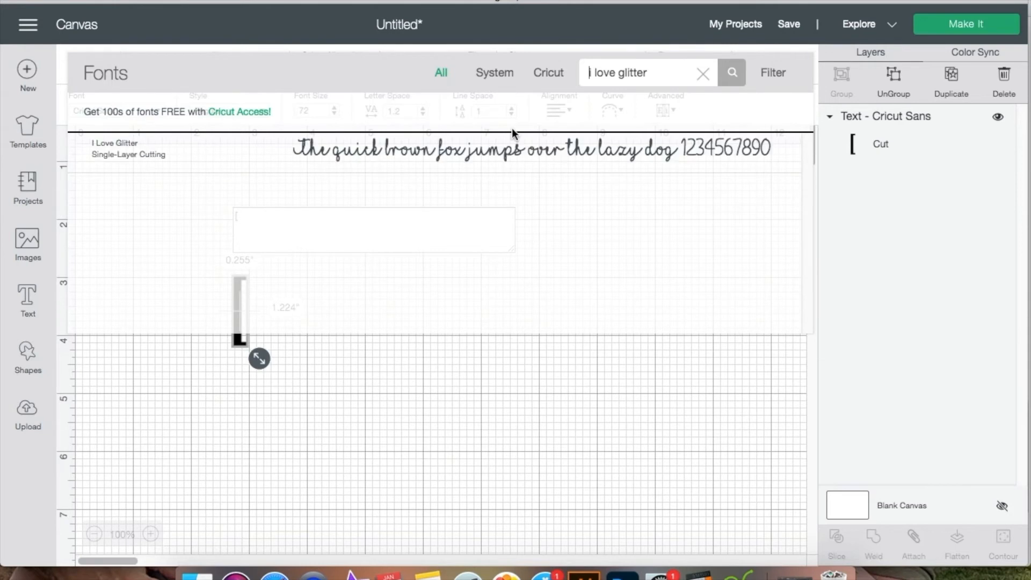
left_click(489, 162)
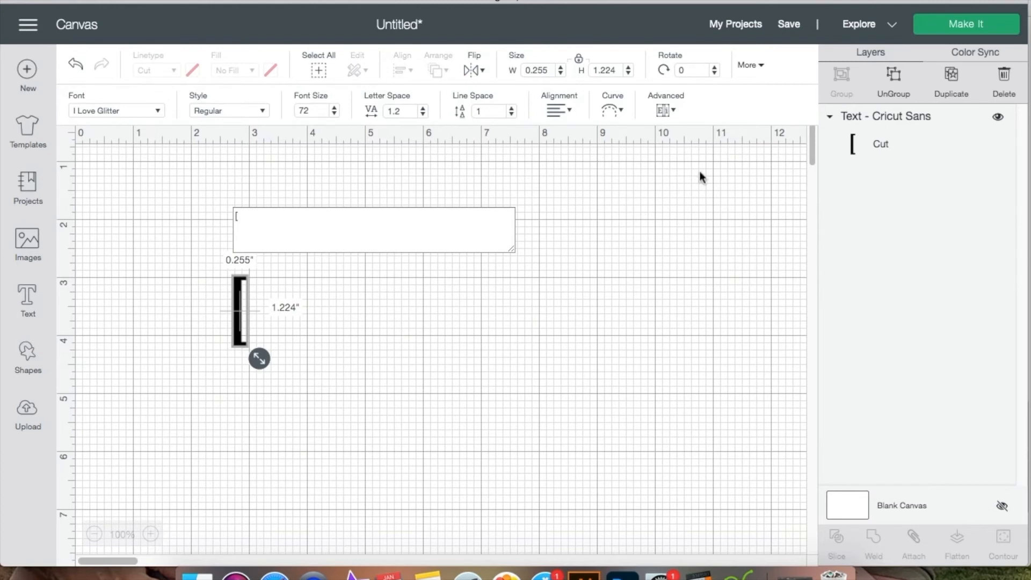
left_click(315, 208)
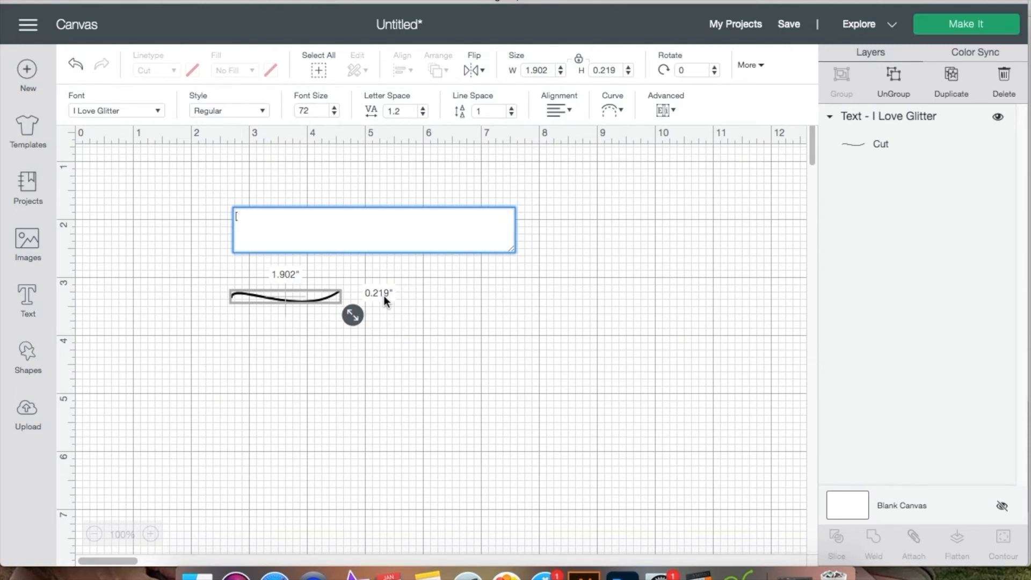
type("Edwar")
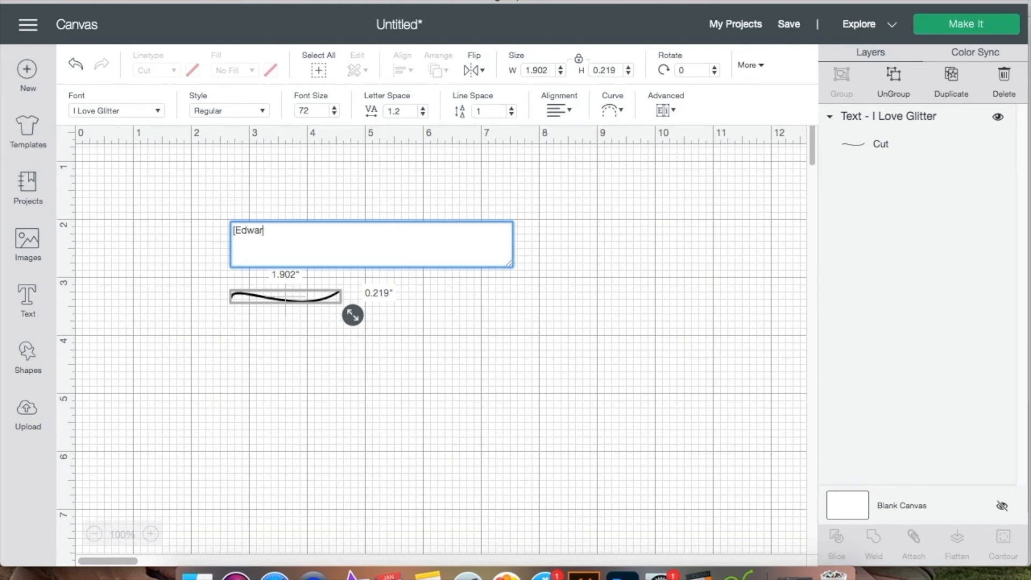
Add the name 'Edward' after the opening swash, correcting a typo.
key("BackSpace")
type("rd")
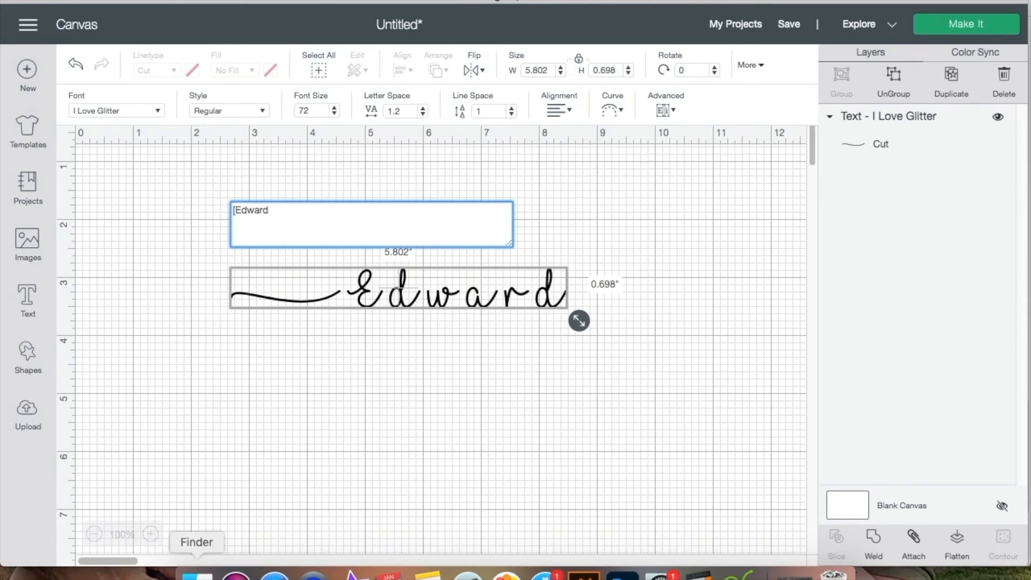
Review dafont's heart and swirl-tail glyph rows, then return to the Cricut canvas.
left_click(297, 533)
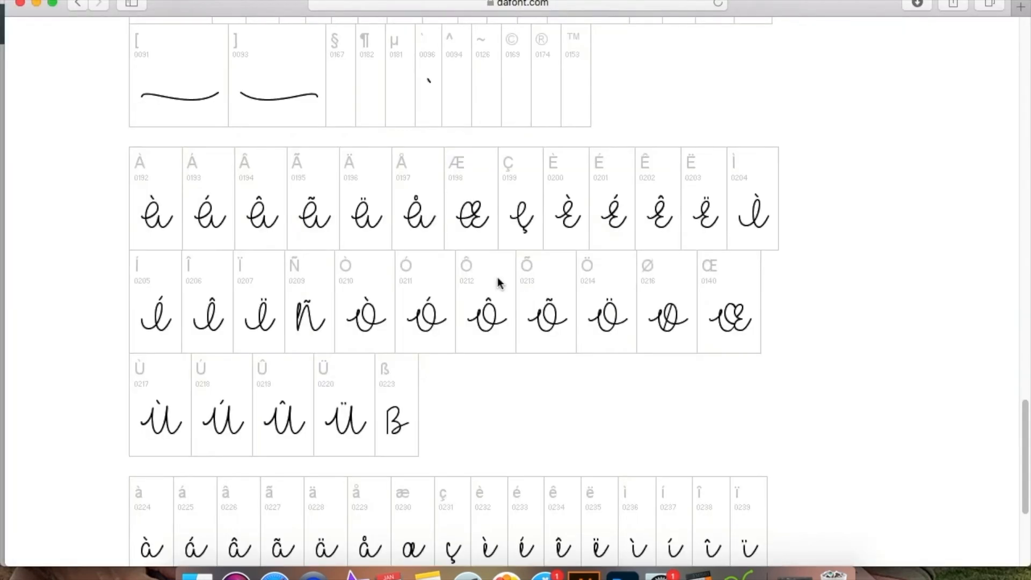
scroll(499, 283, "down", 2)
scroll(509, 299, "up", 10)
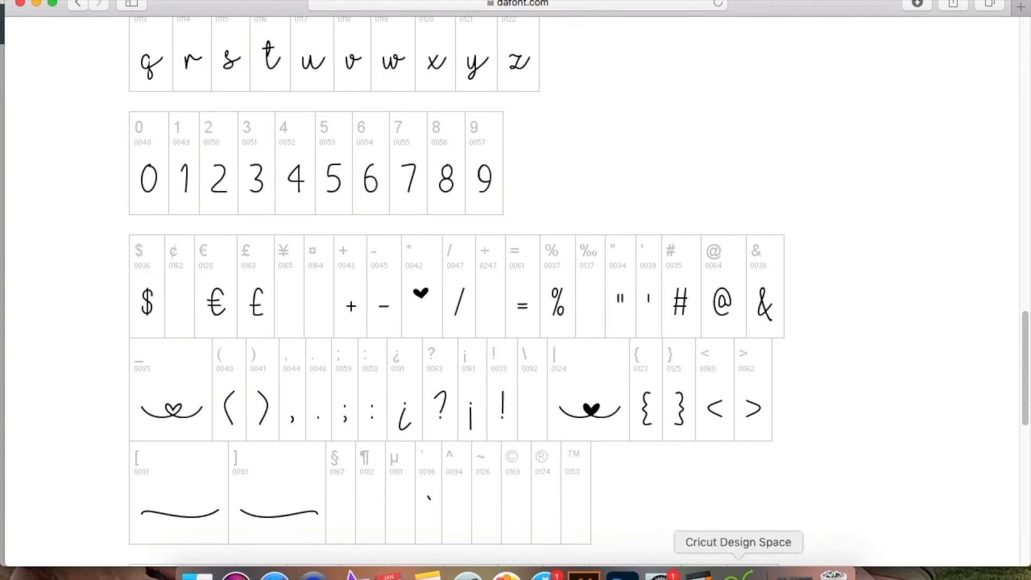
left_click(738, 574)
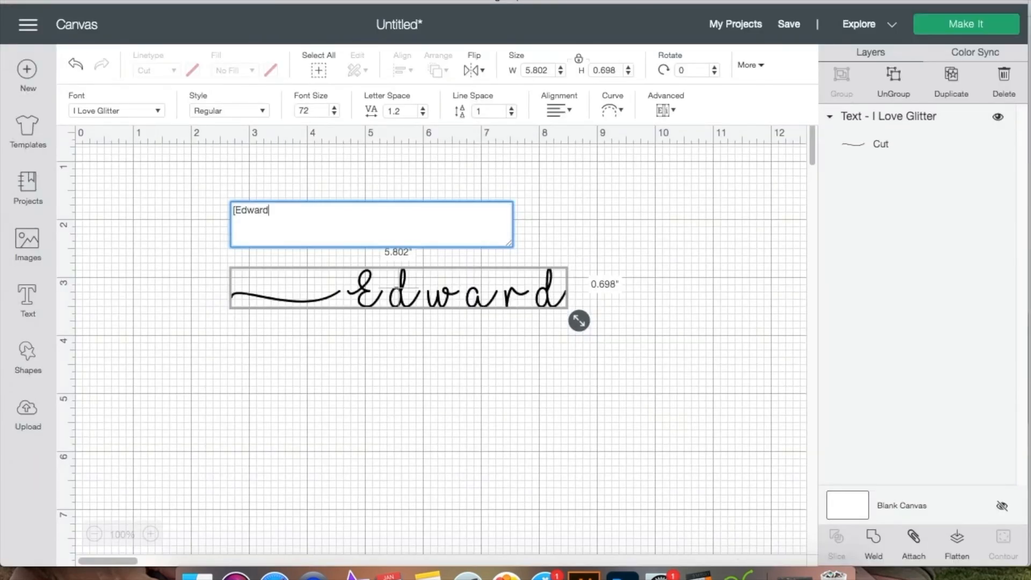
Insert the '|' heart swash after Edward followed by 'Ericka', then check the character map.
key("super+v")
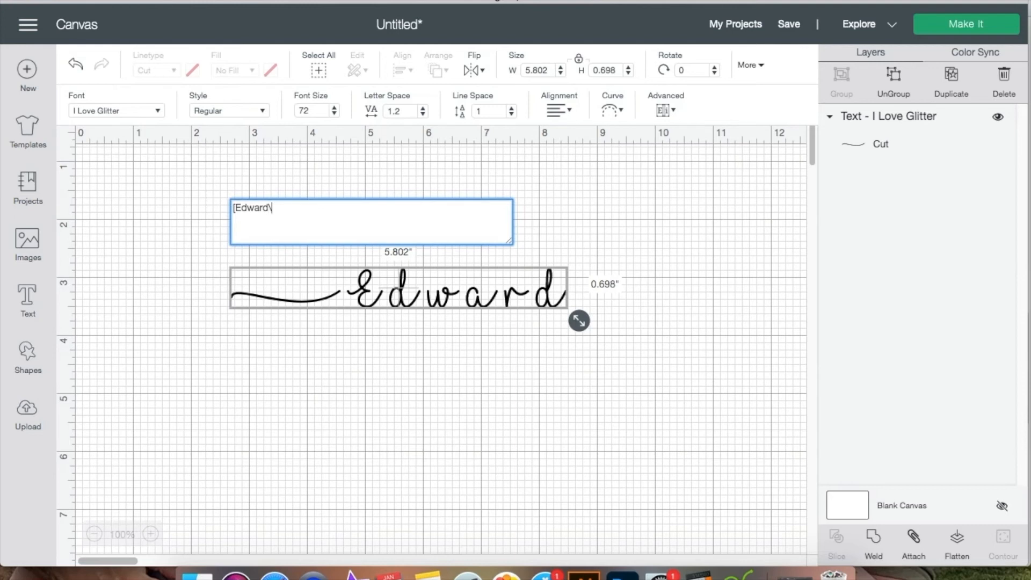
key("super+v")
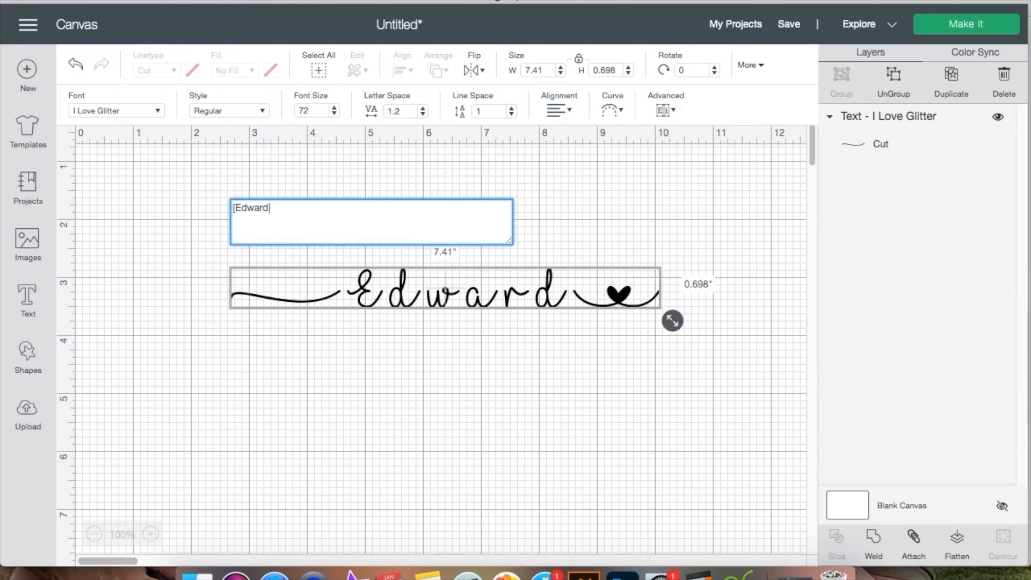
type("Eric")
type("ka")
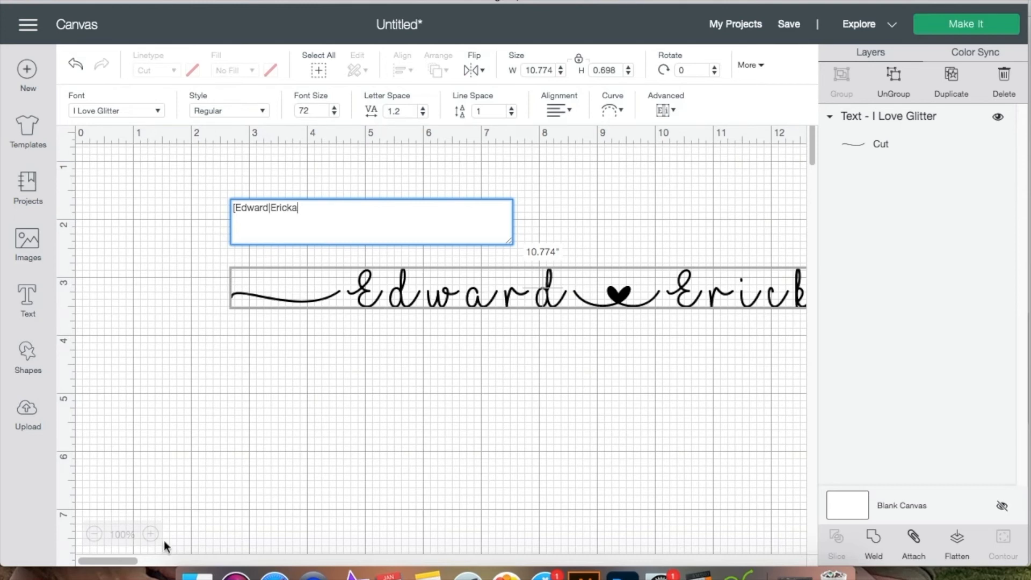
left_click(99, 543)
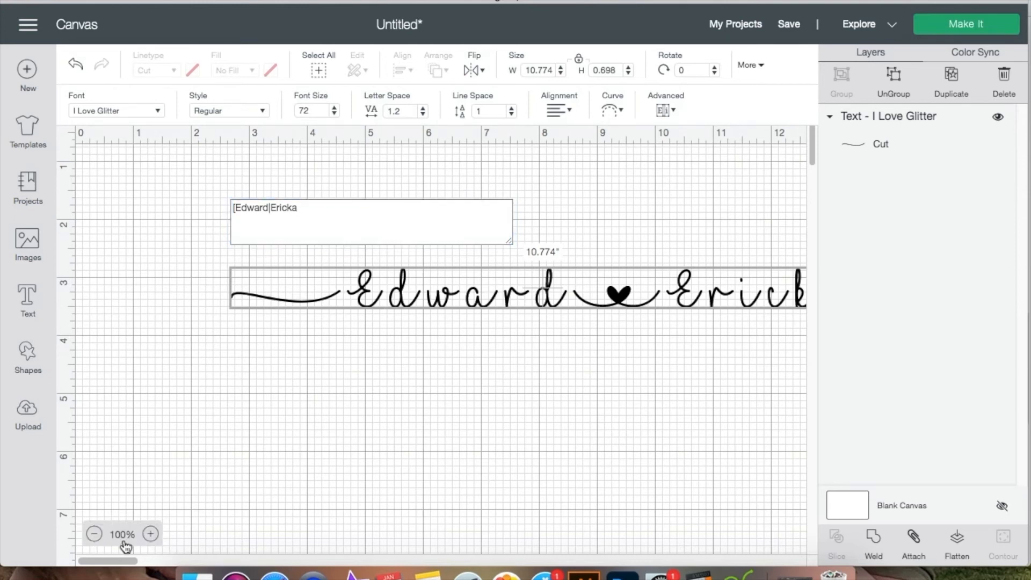
key("super+minus")
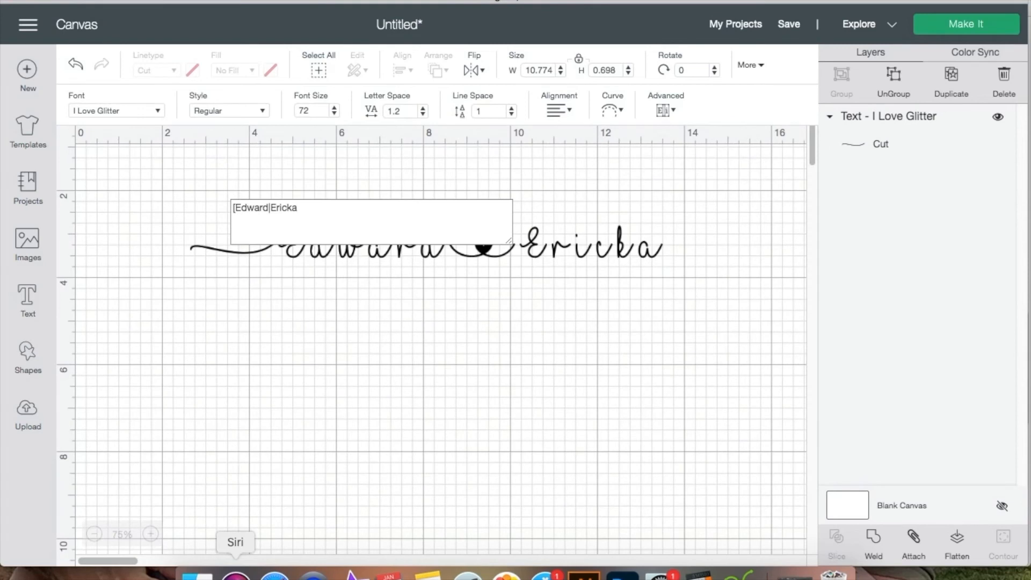
left_click(275, 574)
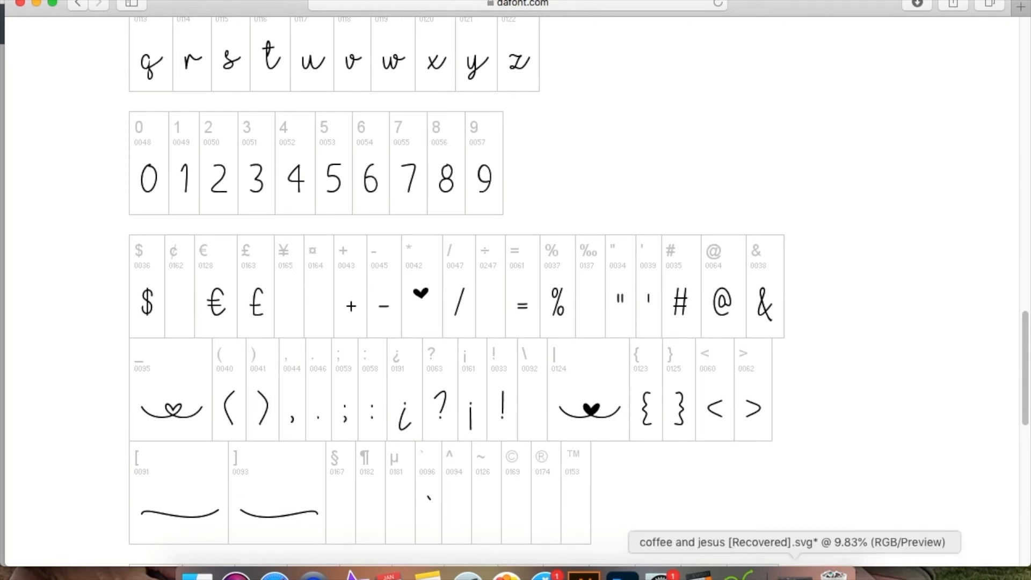
Add the closing ']' swirl tail after Ericka and finish the text.
left_click(737, 574)
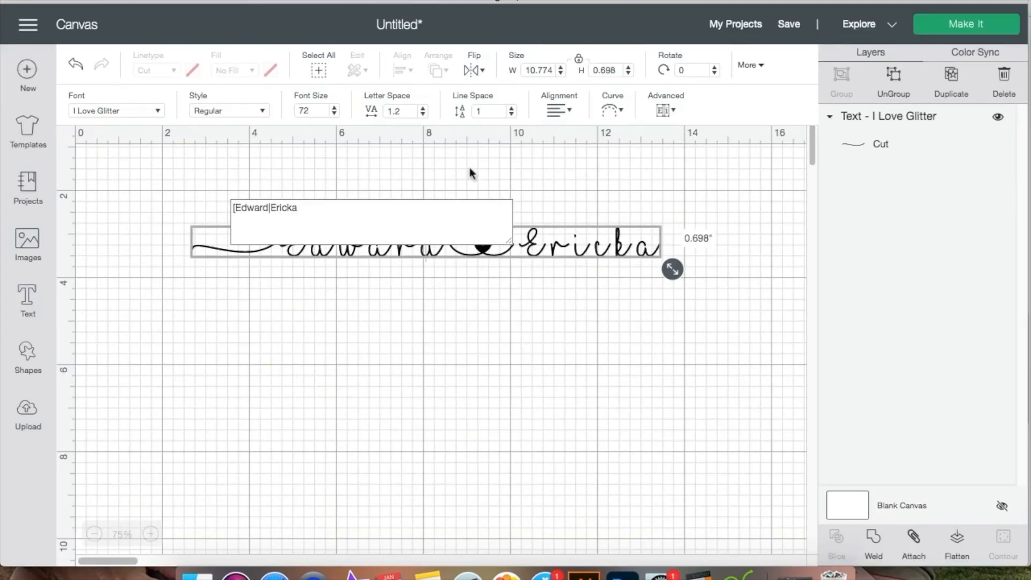
left_click(380, 187)
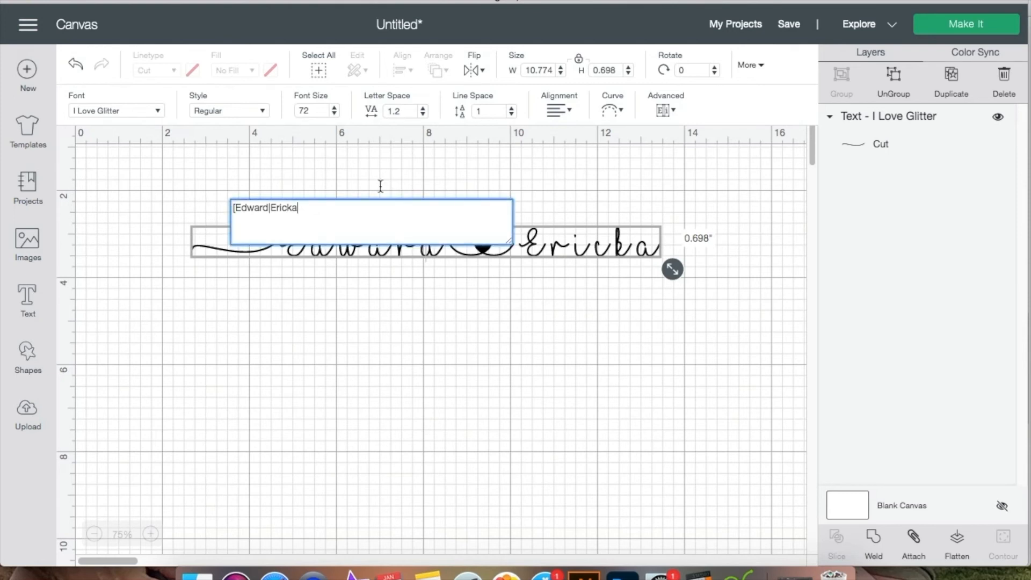
type("}")
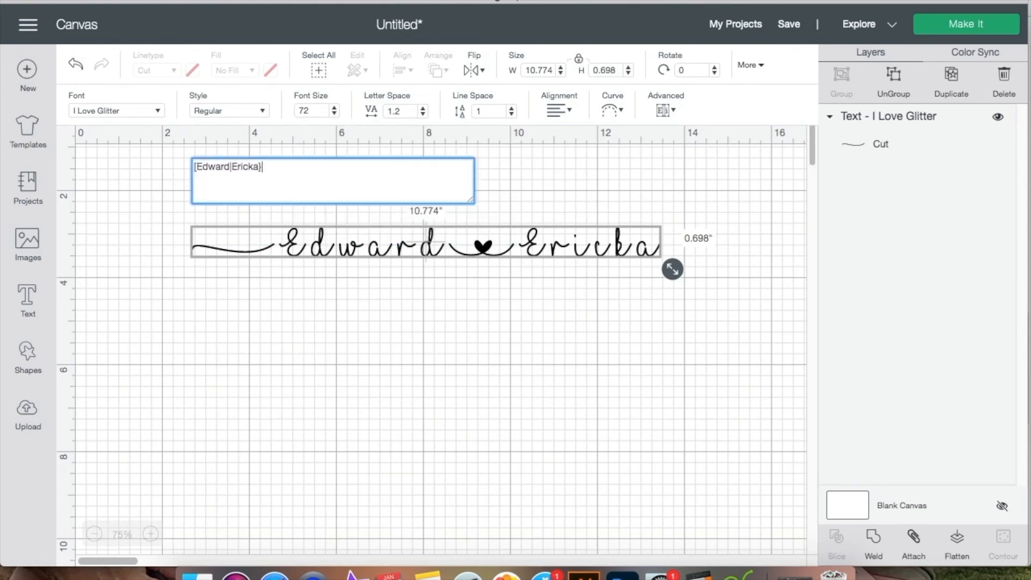
key("BackSpace")
type("]")
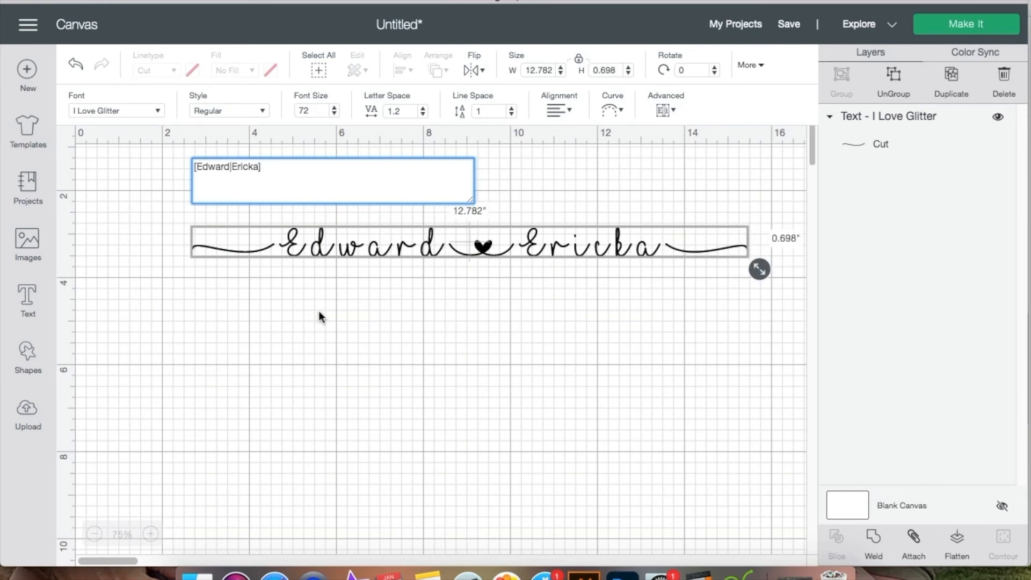
left_click(421, 247)
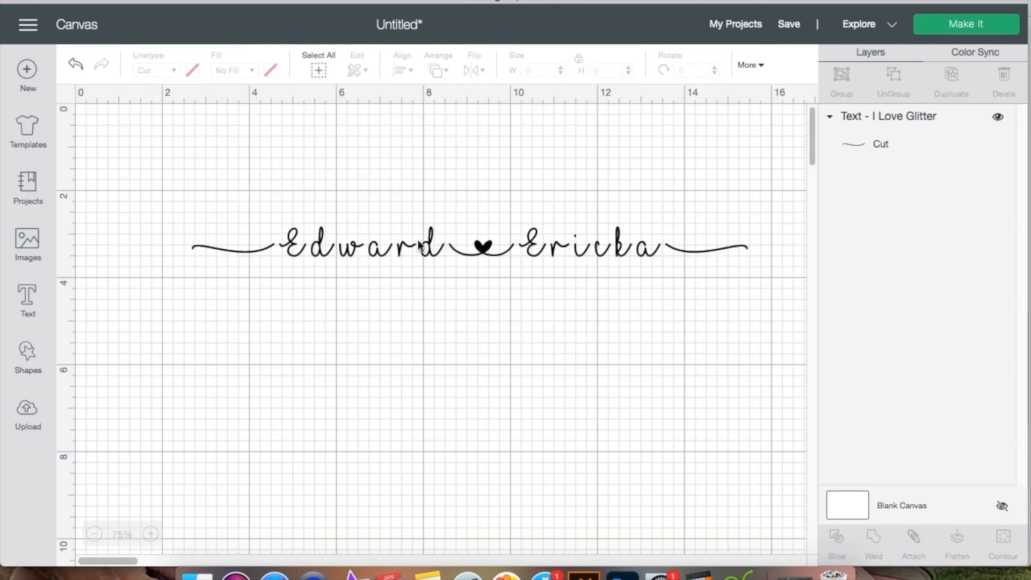
left_click(425, 250)
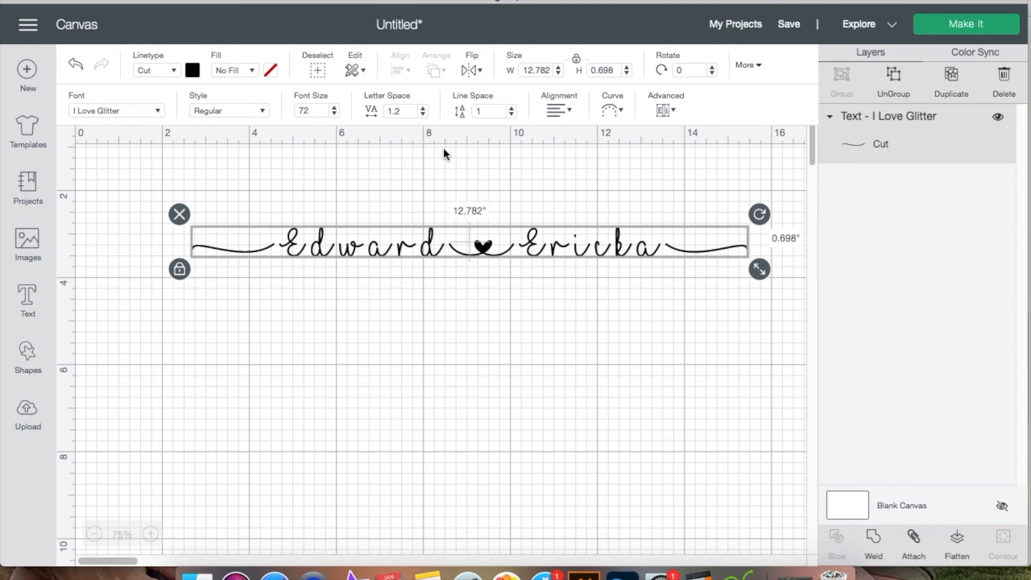
Lower Letter Space from 1.2 to -0.5 so the cursive strokes connect.
left_click(423, 113)
left_click(422, 113)
left_click(422, 114)
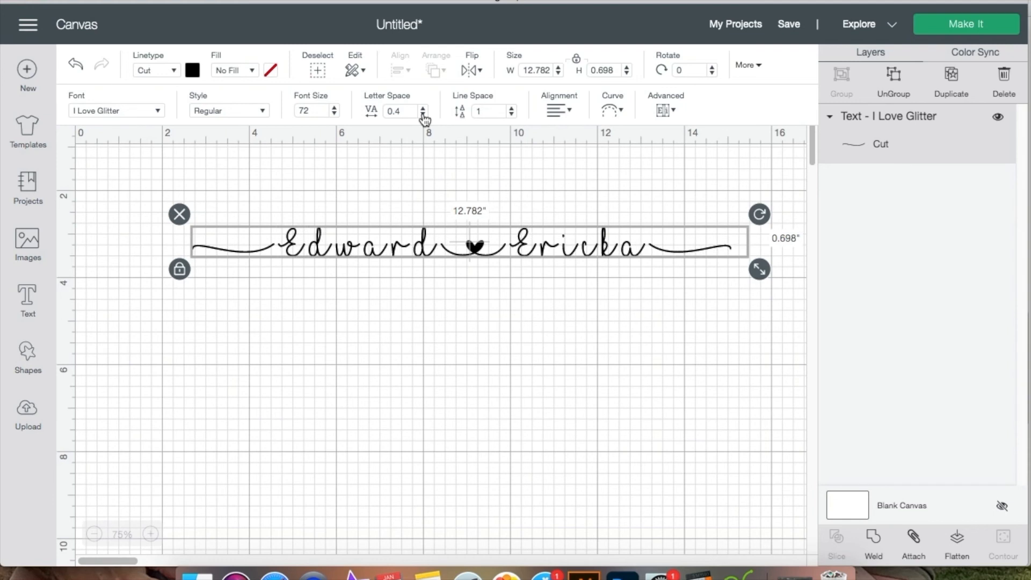
left_click(423, 114)
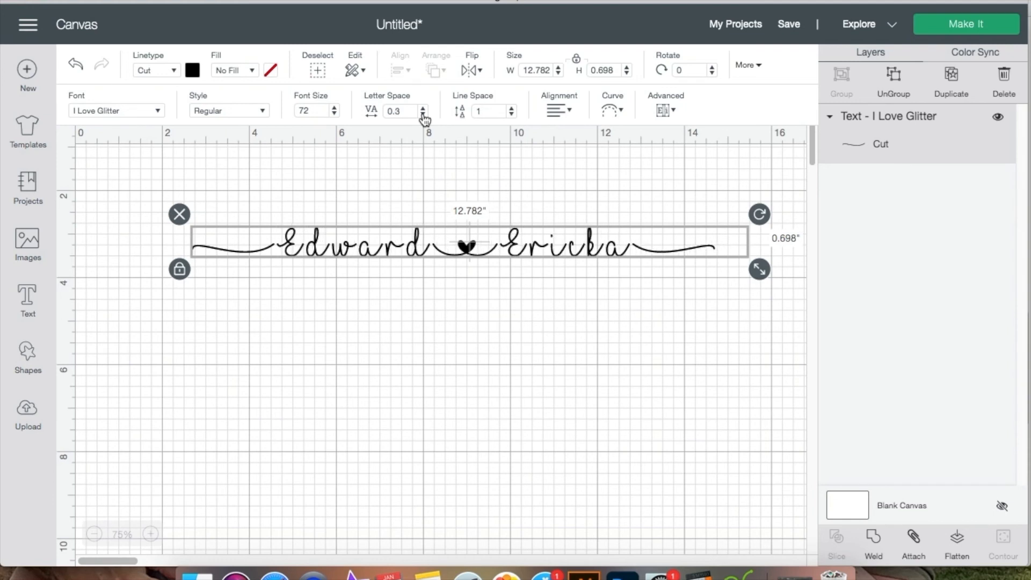
left_click(422, 114)
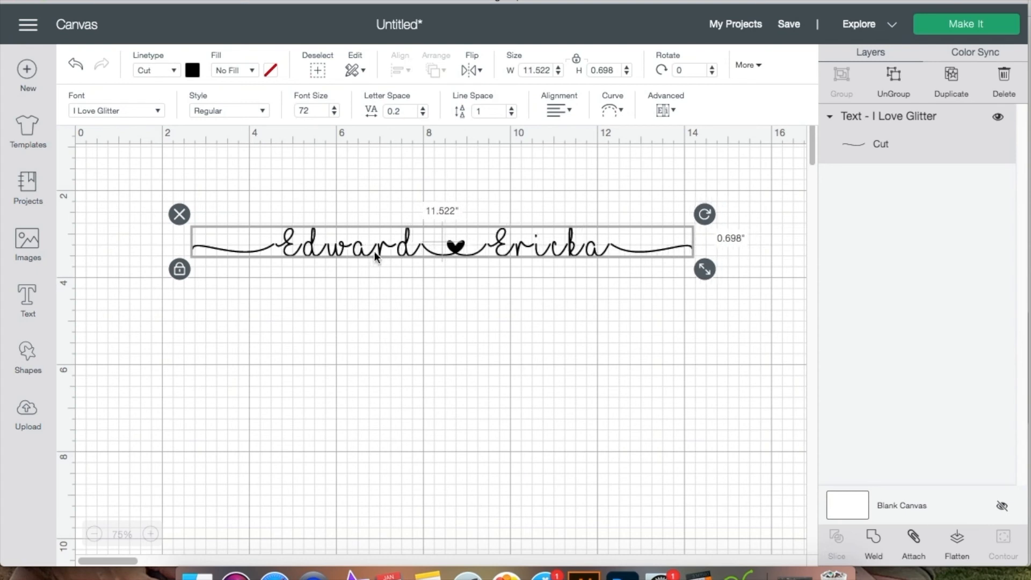
left_click(422, 114)
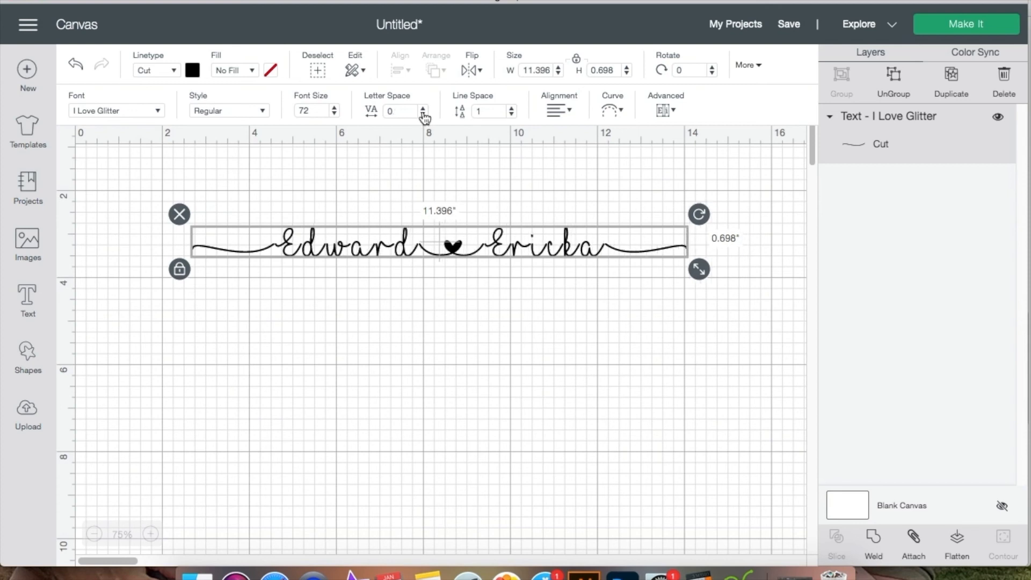
left_click(423, 114)
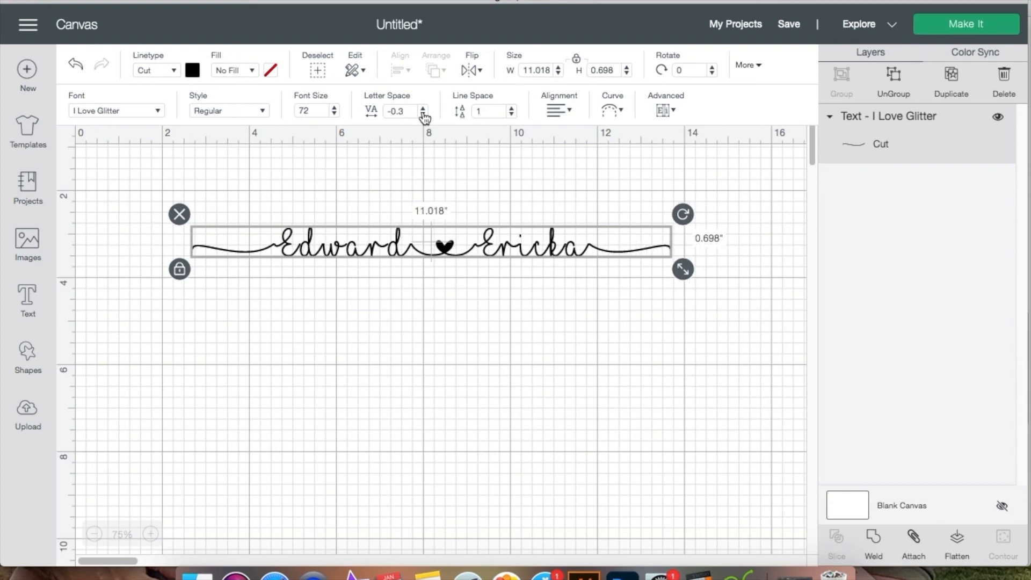
left_click(423, 114)
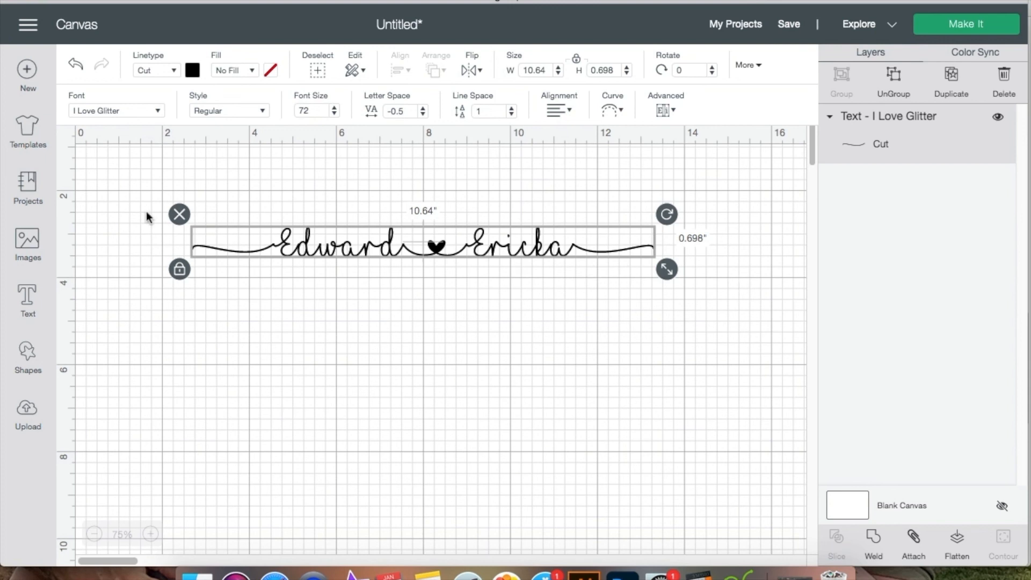
Weld the Edward ♥ Ericka lettering into one shape and reselect it.
left_click(875, 549)
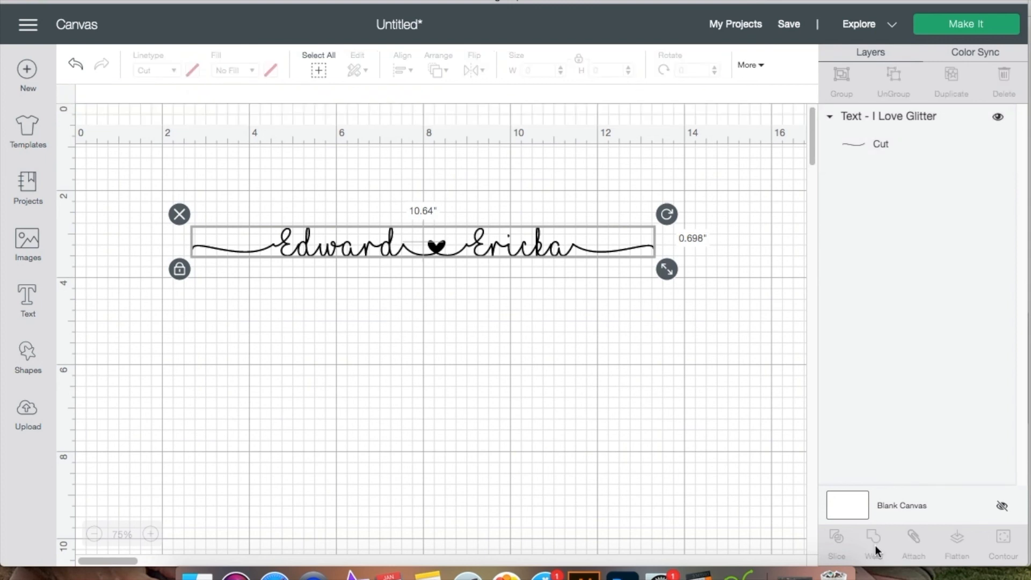
left_click(441, 255)
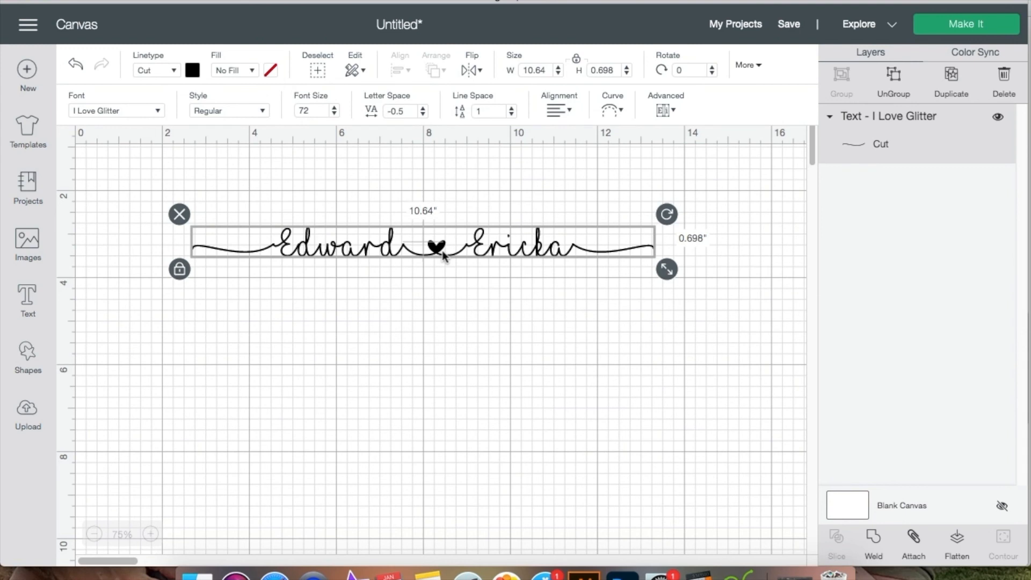